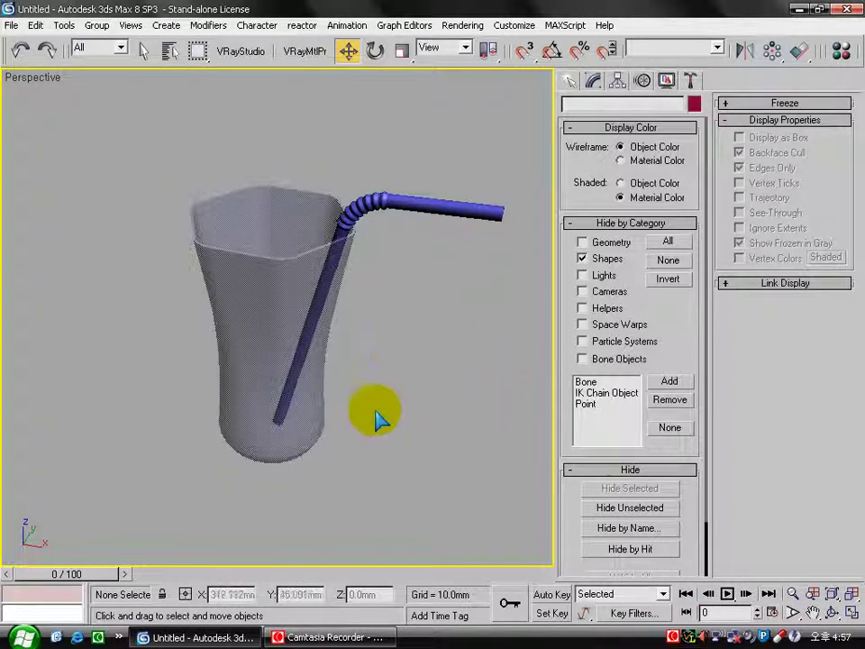
Hide the finished glass and straw, then delete the line, circle and hexagon shapes
{"action": "left_click_drag", "start_coordinate": [444, 487], "coordinate": [180, 153]}
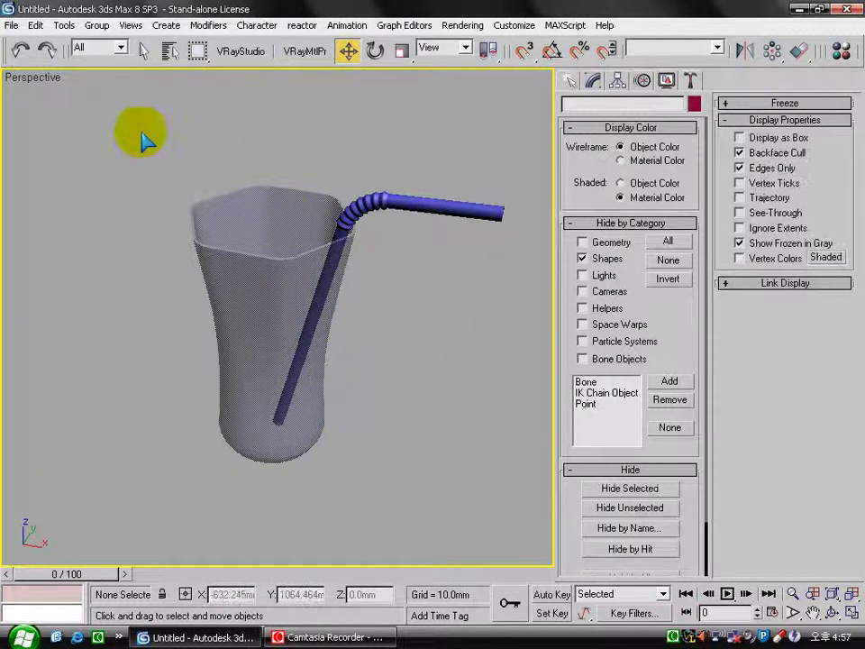
{"action": "left_click", "coordinate": [583, 259]}
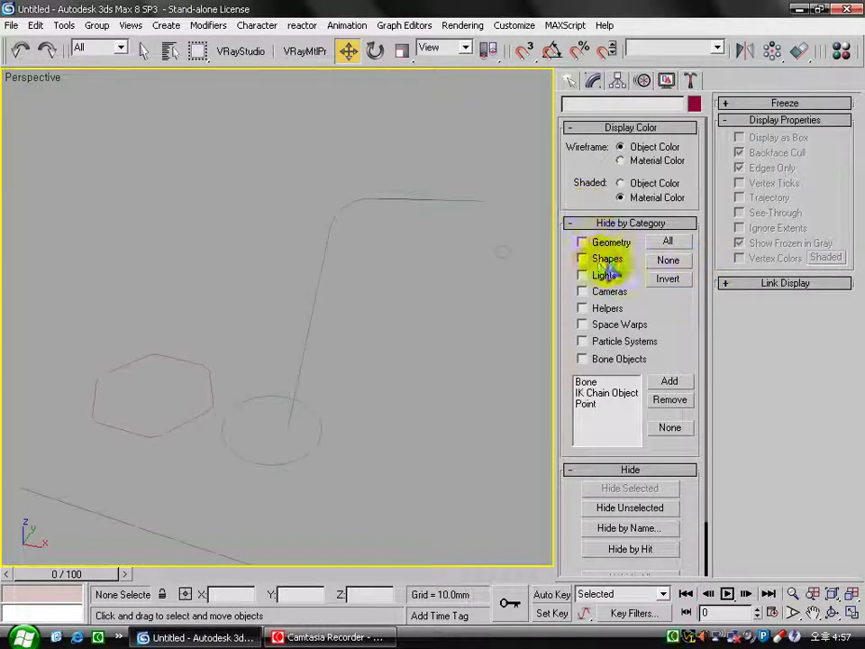
{"action": "key", "text": "ctrl+a"}
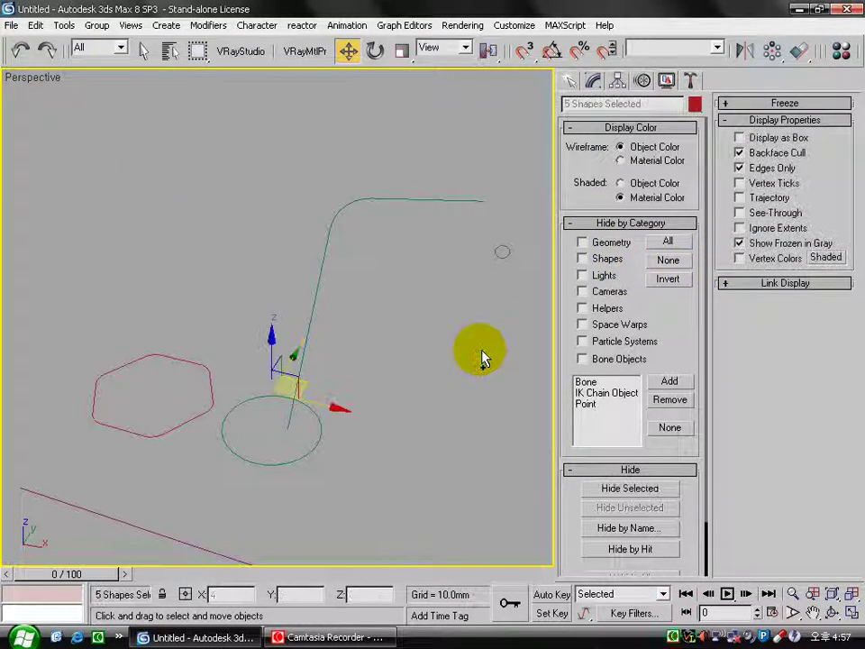
{"action": "key", "text": "Delete"}
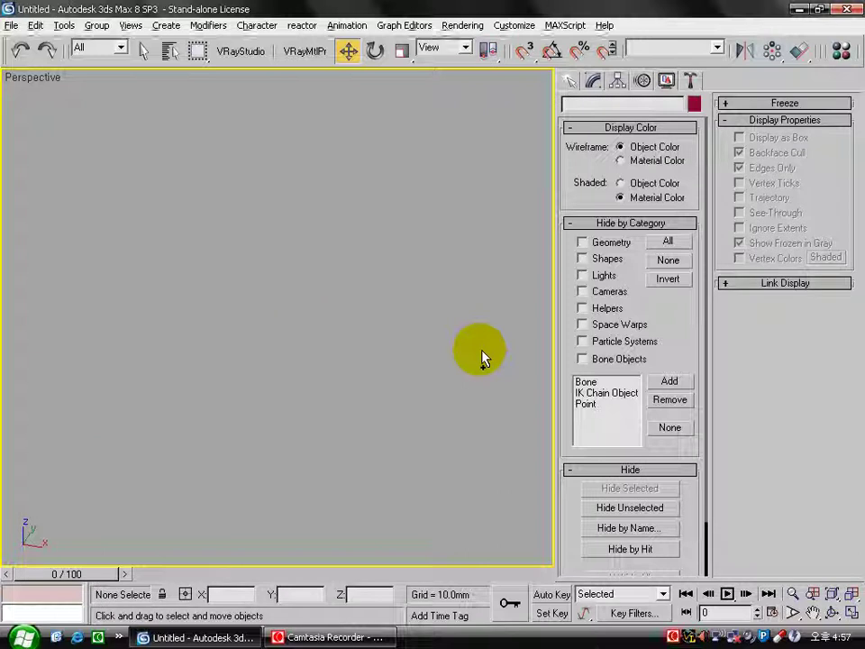
{"action": "key", "text": "alt+w"}
Draw a six-sided NGon of about 101 mm radius in Top view with 25 mm corner radius
{"action": "left_click", "coordinate": [140, 179]}
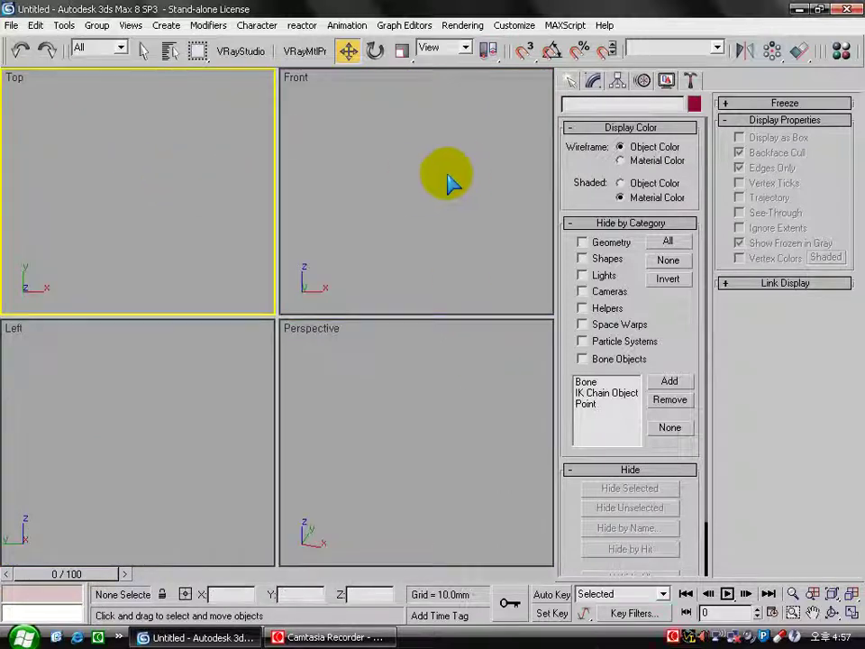
{"action": "left_click", "coordinate": [570, 81]}
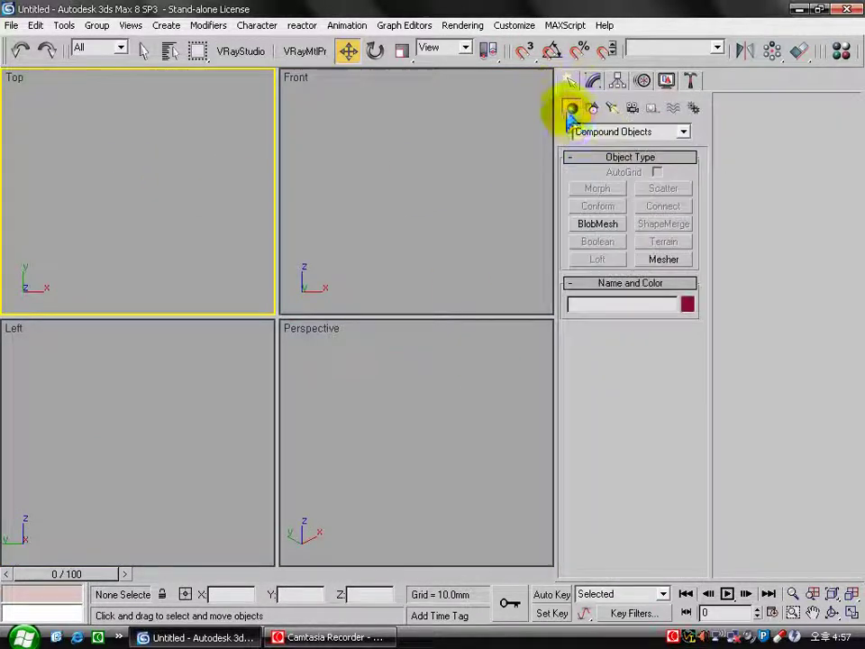
{"action": "left_click", "coordinate": [593, 109]}
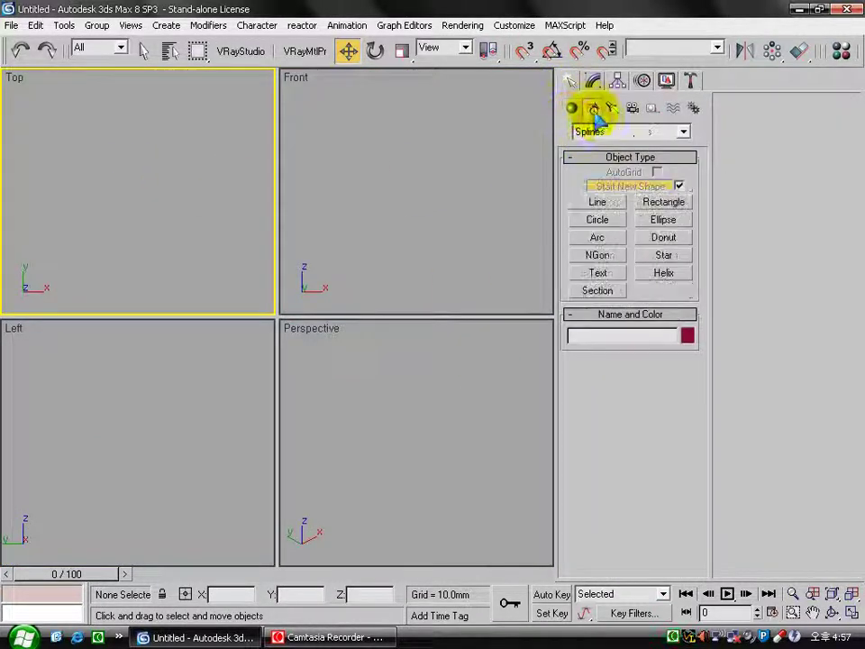
{"action": "left_click", "coordinate": [598, 255]}
{"action": "left_click_drag", "start_coordinate": [54, 199], "coordinate": [82, 141]}
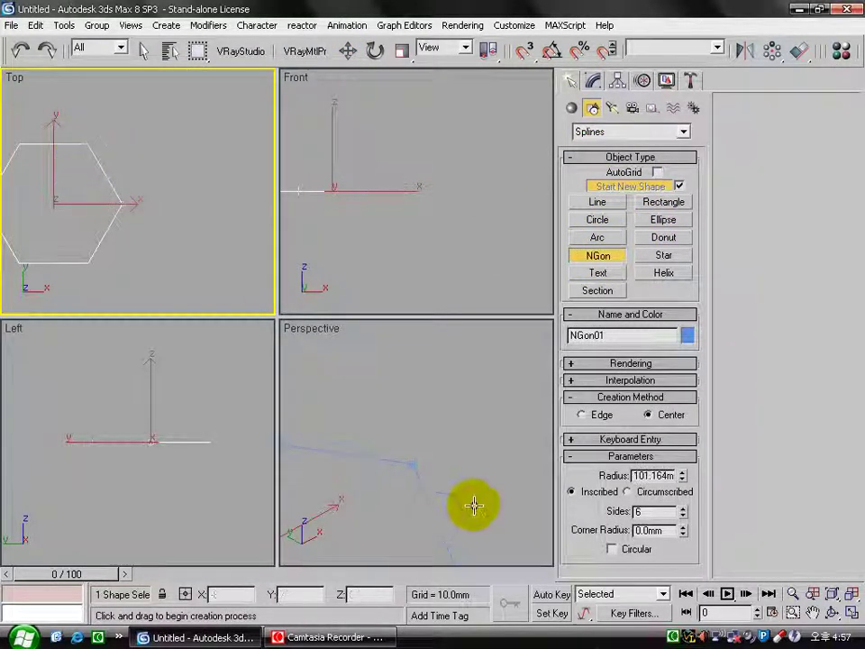
{"action": "double_click", "coordinate": [647, 530]}
{"action": "type", "text": "2"}
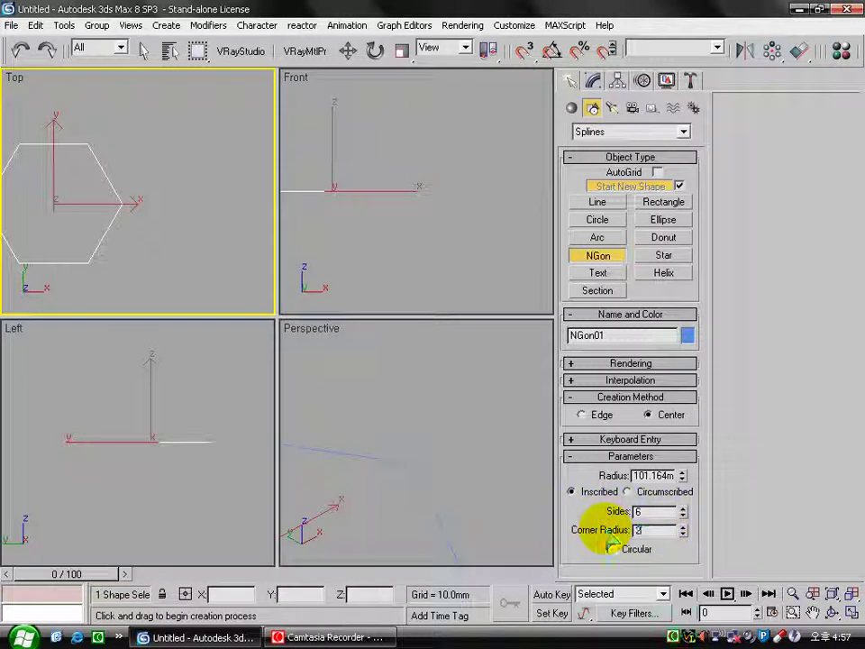
{"action": "key", "text": "Return"}
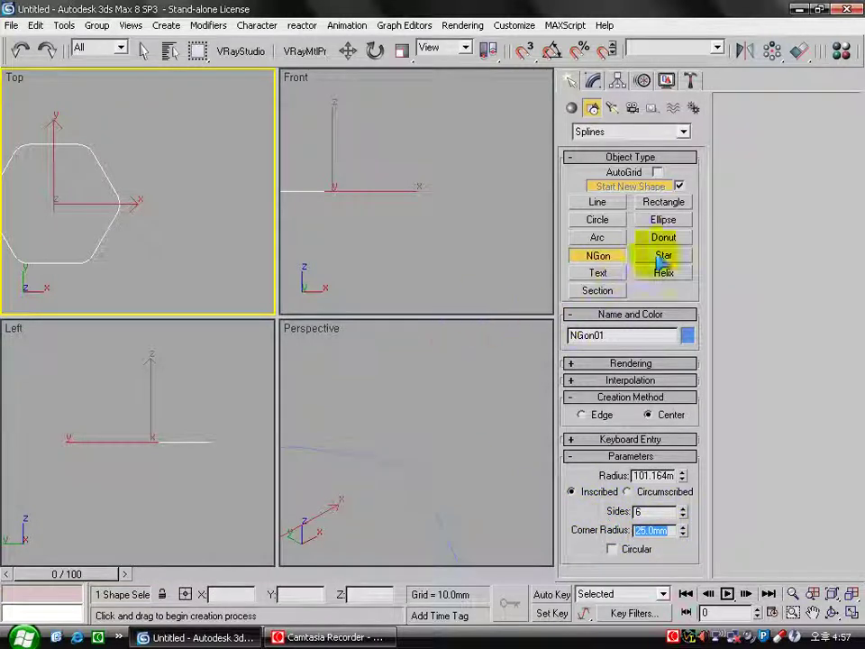
Draw a circle in the Top view and move it up beside the hexagon
{"action": "left_click", "coordinate": [598, 220]}
{"action": "left_click_drag", "start_coordinate": [207, 207], "coordinate": [218, 158]}
{"action": "key", "text": "w"}
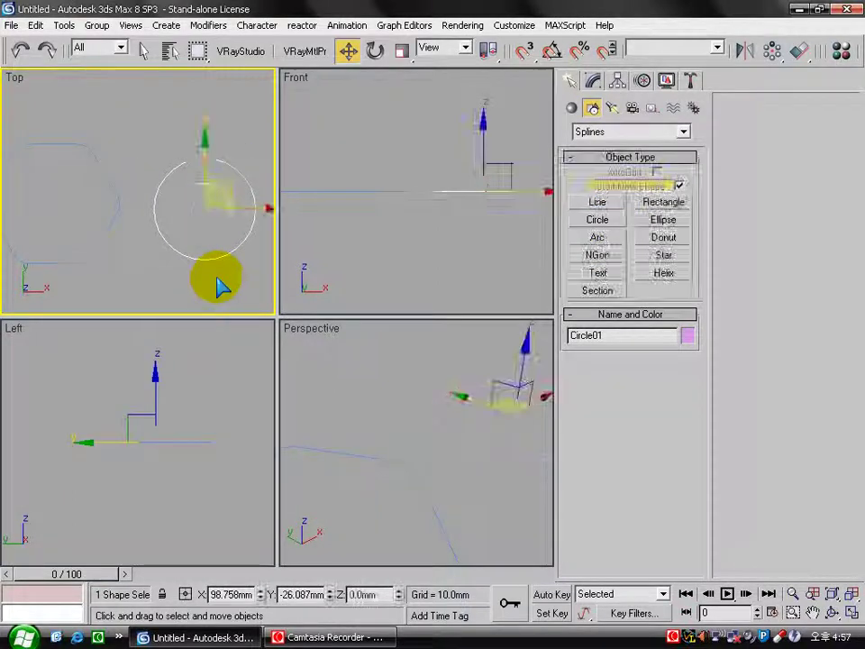
{"action": "left_click_drag", "start_coordinate": [200, 257], "coordinate": [200, 200]}
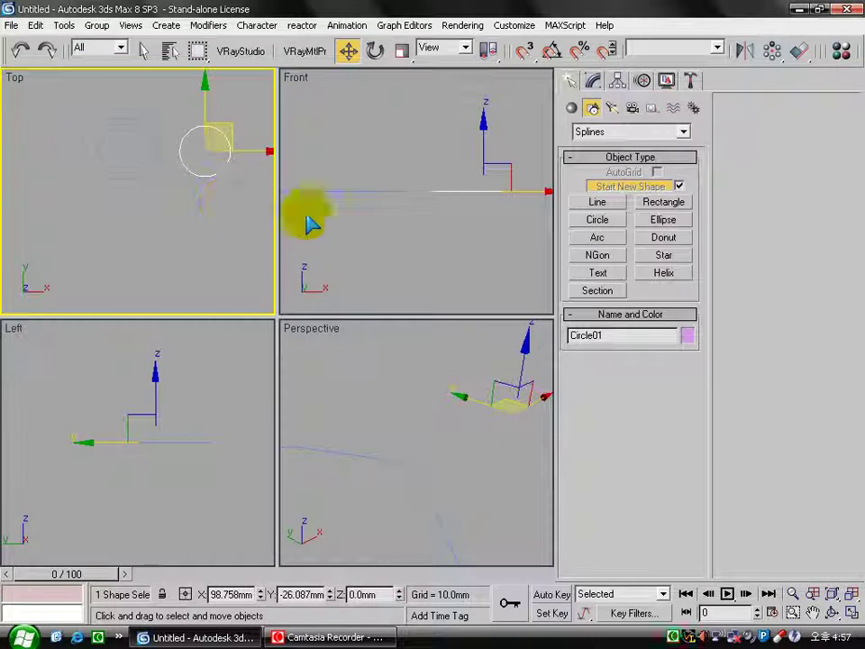
Draw a short horizontal line below the shapes to serve as the loft path
{"action": "left_click", "coordinate": [598, 202]}
{"action": "left_click", "coordinate": [112, 225]}
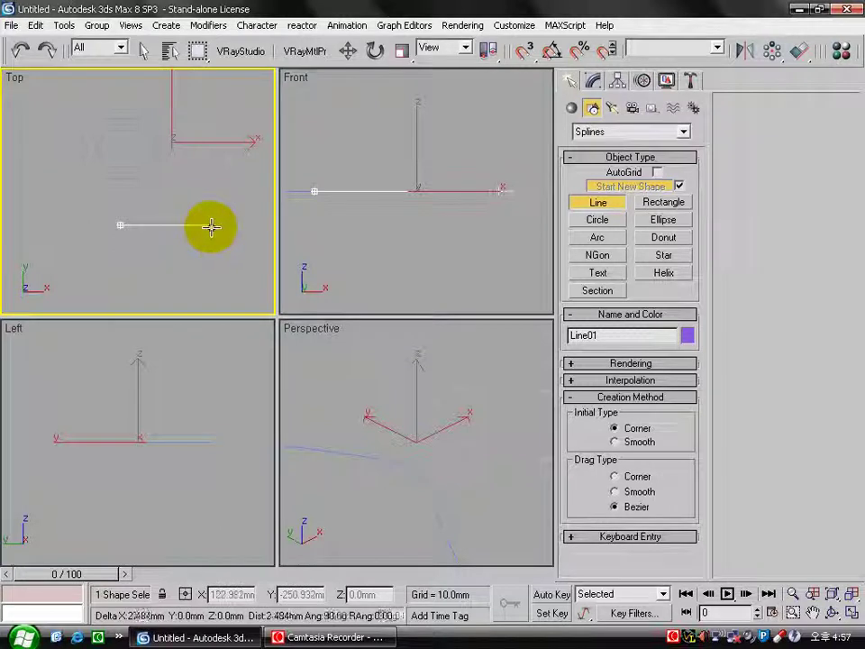
{"action": "left_click", "coordinate": [211, 225]}
{"action": "right_click", "coordinate": [239, 192]}
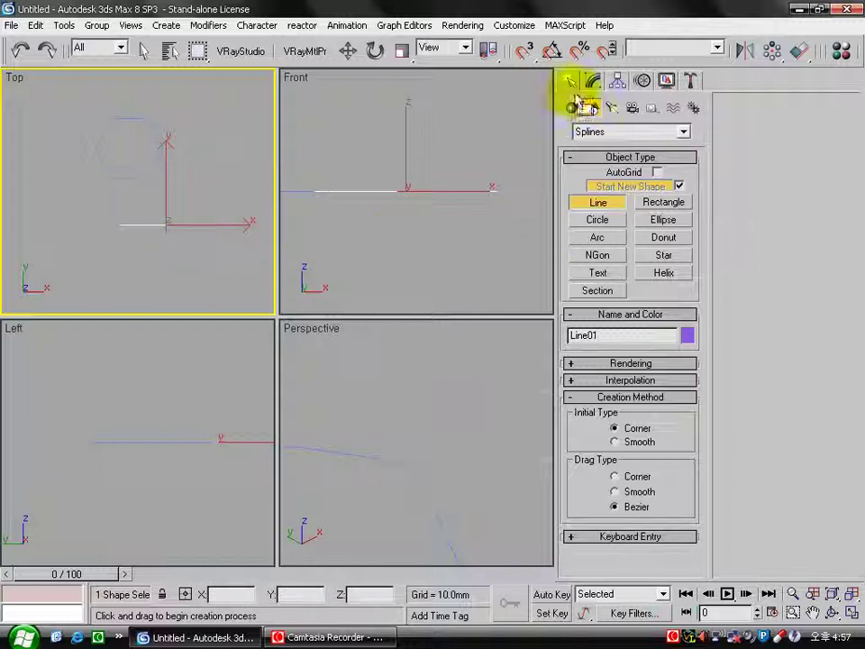
Move the circle aside, then loft it along the line into a cylinder
{"action": "left_click", "coordinate": [347, 50]}
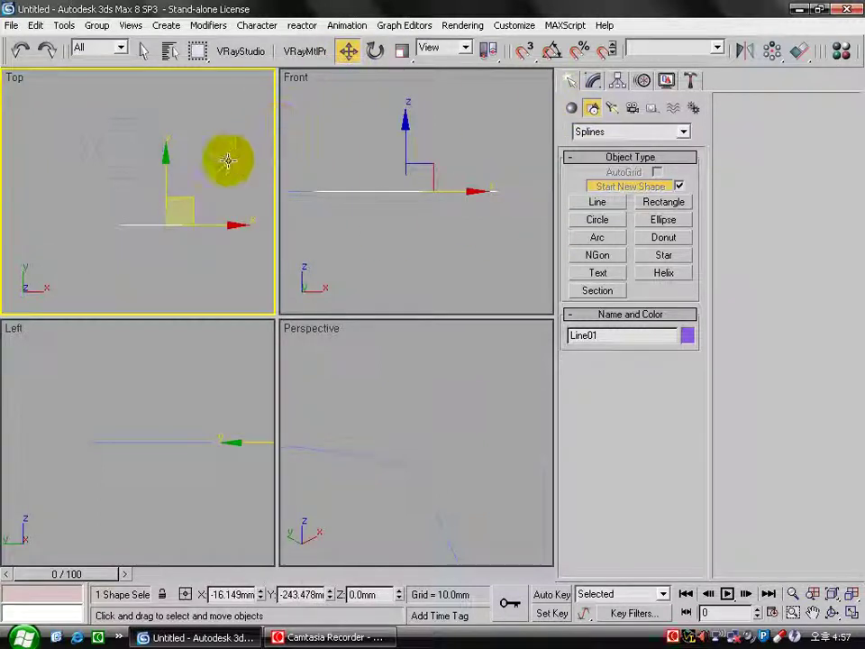
{"action": "left_click_drag", "start_coordinate": [179, 210], "coordinate": [217, 139]}
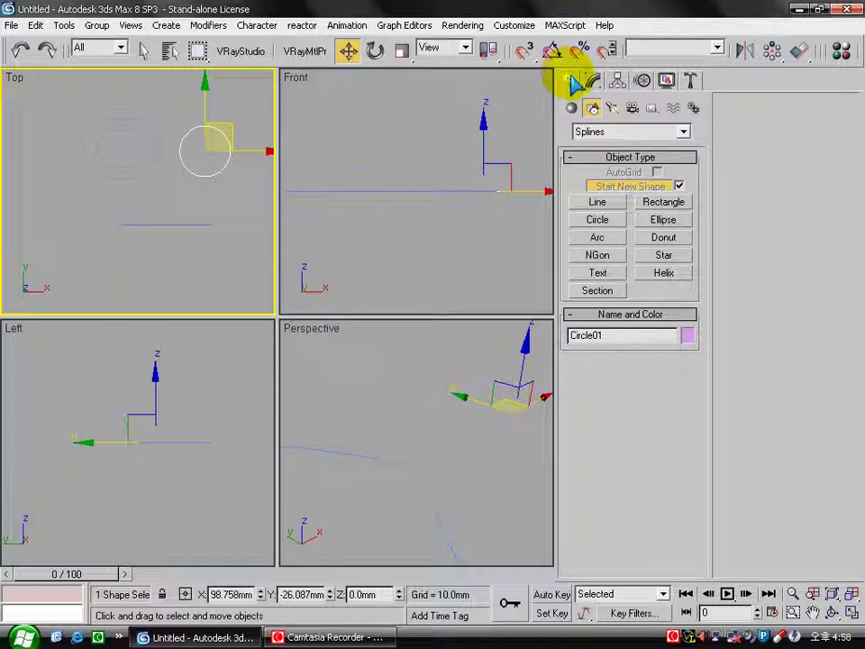
{"action": "left_click", "coordinate": [572, 109]}
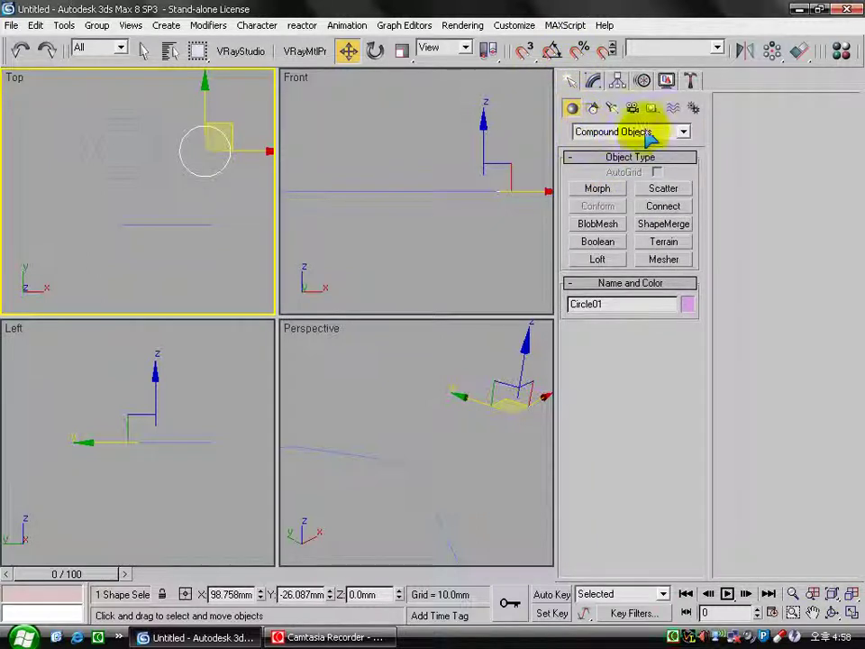
{"action": "left_click", "coordinate": [598, 259]}
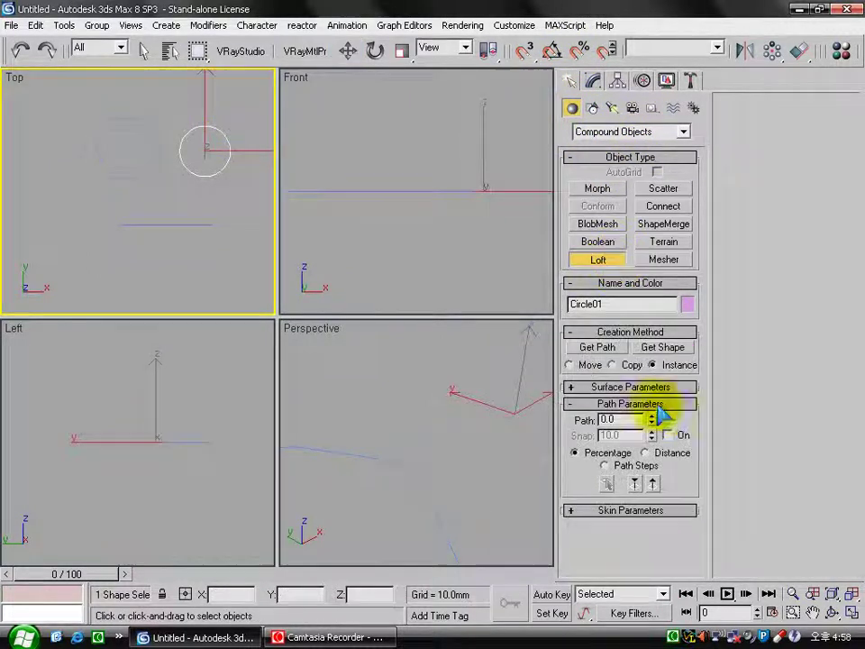
{"action": "left_click", "coordinate": [609, 348]}
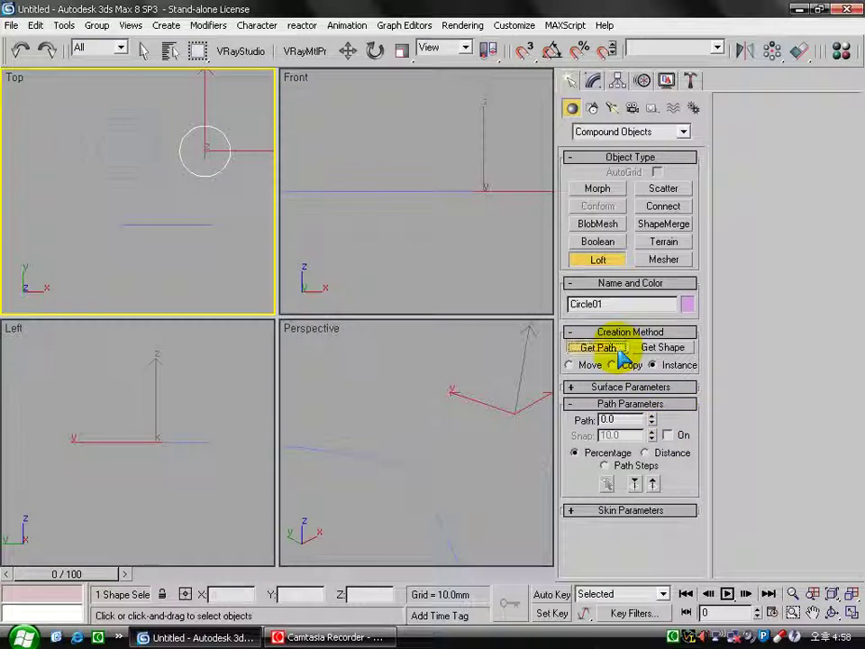
{"action": "left_click", "coordinate": [169, 225]}
At path 100, use the rounded hexagon as the loft's end shape, with edged faces shown
{"action": "mouse_move", "coordinate": [473, 506]}
{"action": "middle_mouse_down"}
{"action": "mouse_move", "coordinate": [479, 483]}
{"action": "mouse_move", "coordinate": [455, 523]}
{"action": "middle_mouse_up"}
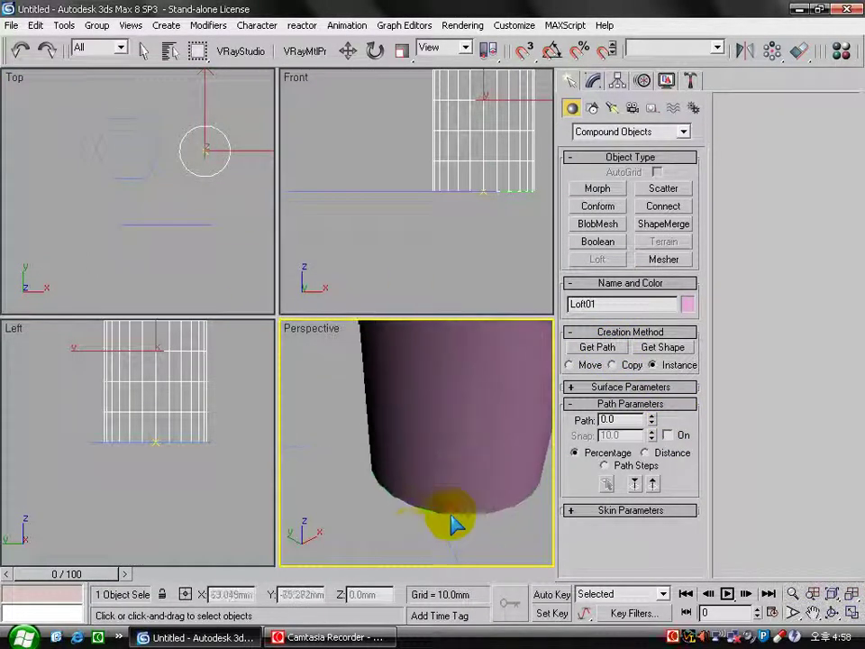
{"action": "scroll", "coordinate": [455, 522], "scroll_direction": "down", "scroll_amount": 5}
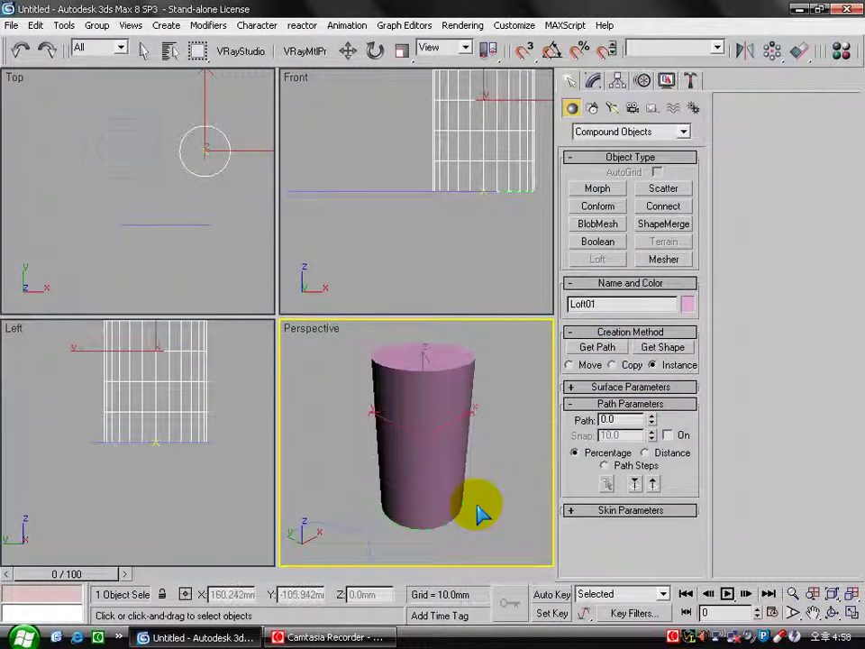
{"action": "key", "text": "F4"}
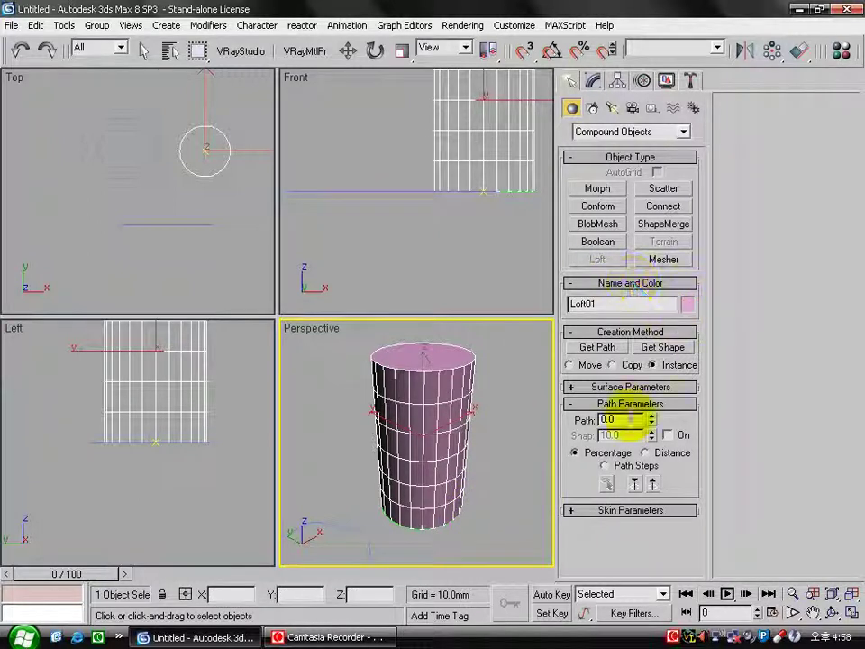
{"action": "double_click", "coordinate": [629, 420]}
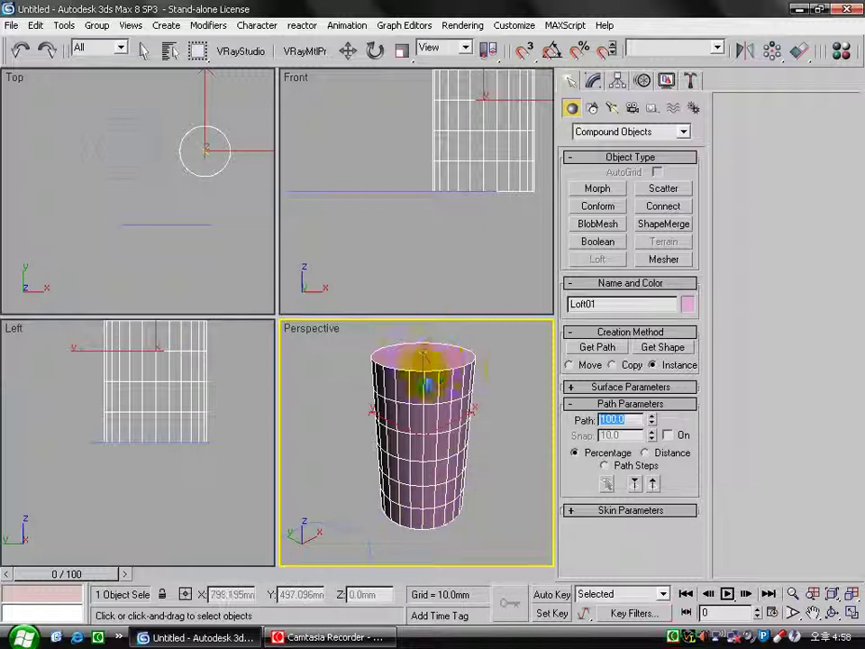
{"action": "type", "text": "100"}
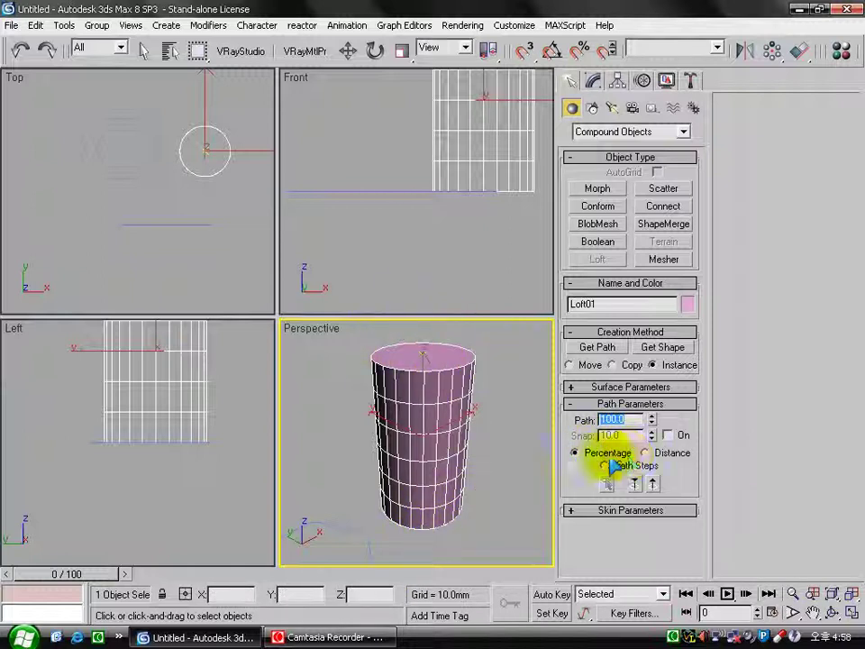
{"action": "left_click", "coordinate": [658, 352]}
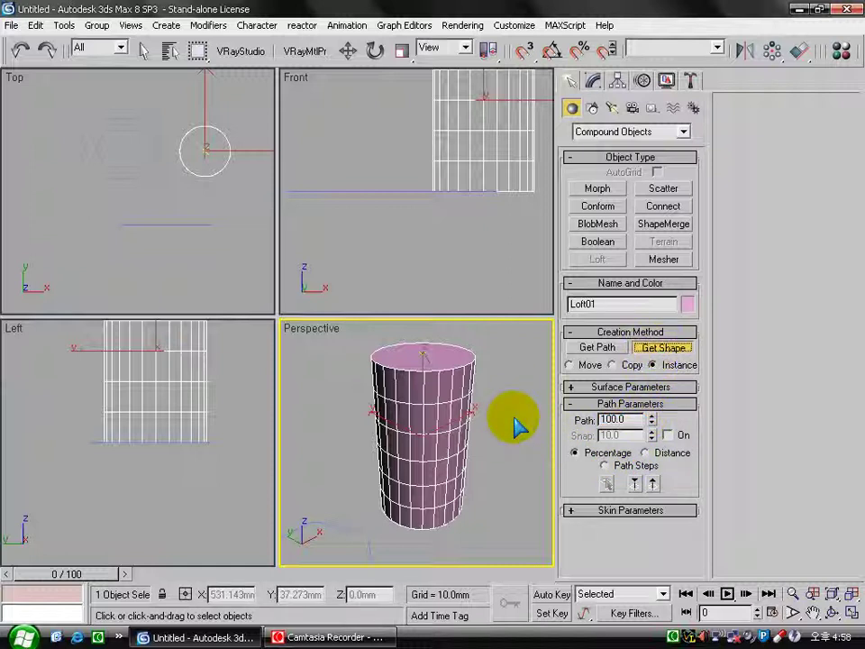
{"action": "left_click", "coordinate": [146, 176]}
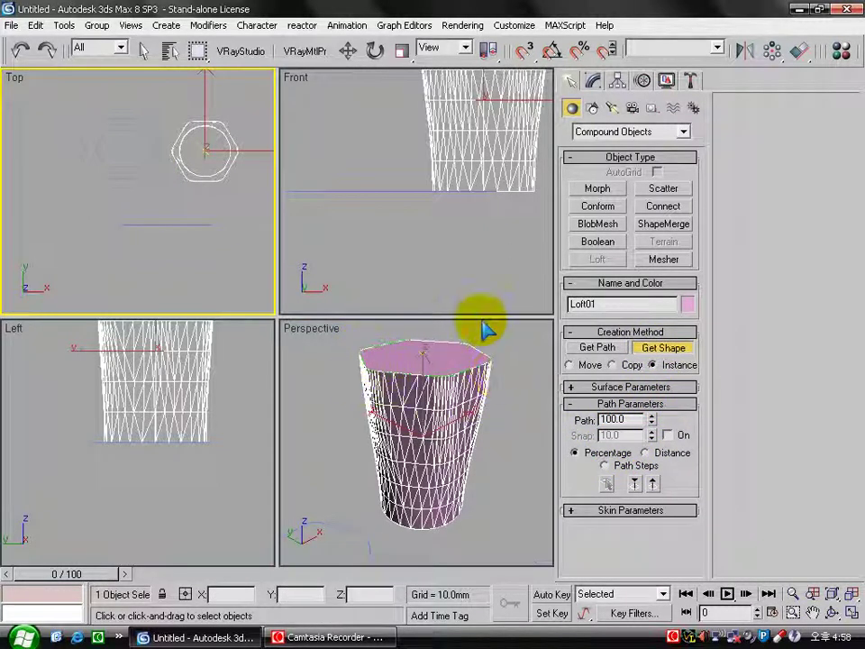
Turn off the loft's Cap End so the hexagonal top is open, and orbit to inspect it
{"action": "left_click", "coordinate": [592, 81]}
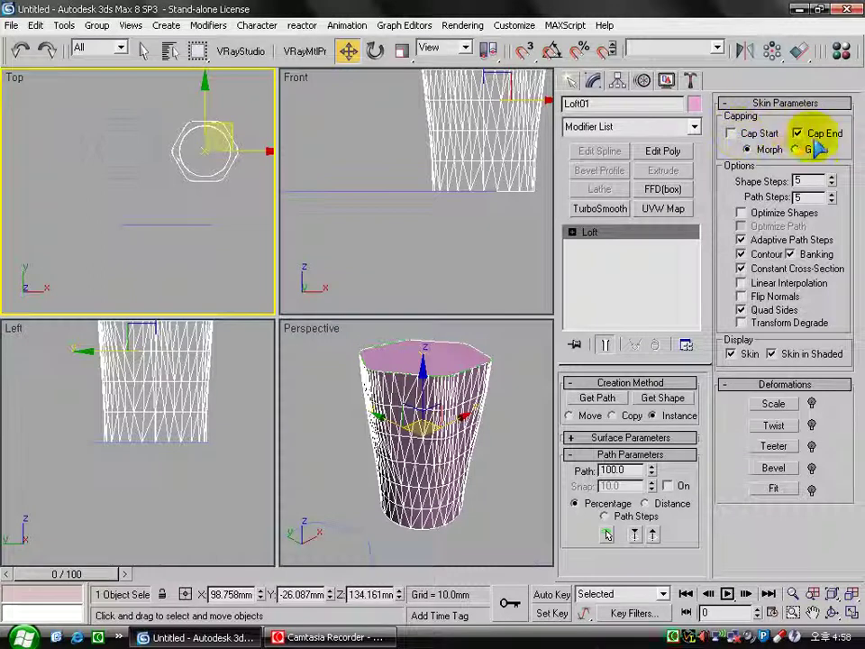
{"action": "left_click", "coordinate": [799, 134]}
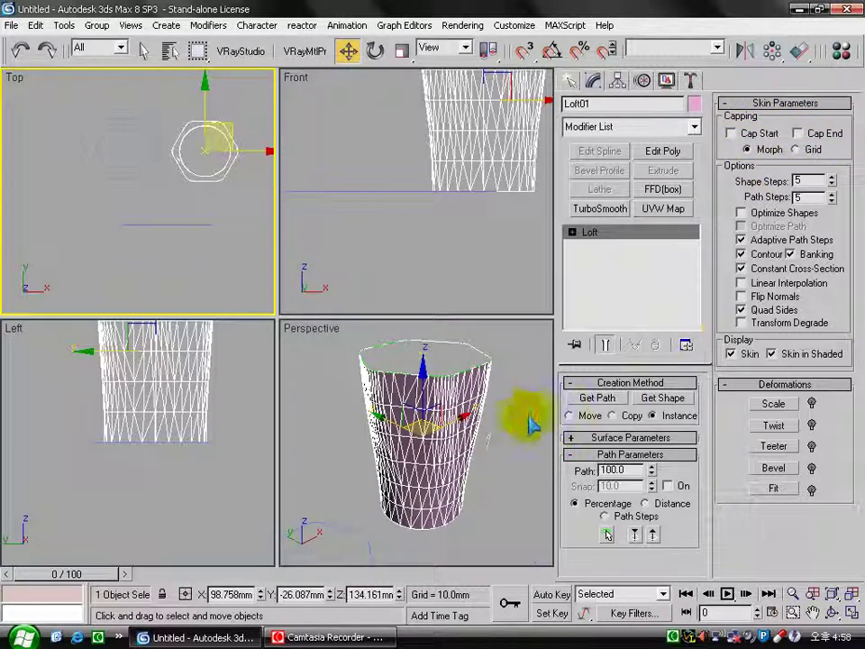
{"action": "mouse_move", "coordinate": [510, 423]}
{"action": "middle_mouse_down", "text": "alt"}
{"action": "mouse_move", "coordinate": [453, 366]}
{"action": "mouse_move", "coordinate": [441, 492]}
{"action": "mouse_move", "coordinate": [453, 483]}
{"action": "mouse_move", "coordinate": [456, 454]}
{"action": "middle_mouse_up", "text": "alt"}
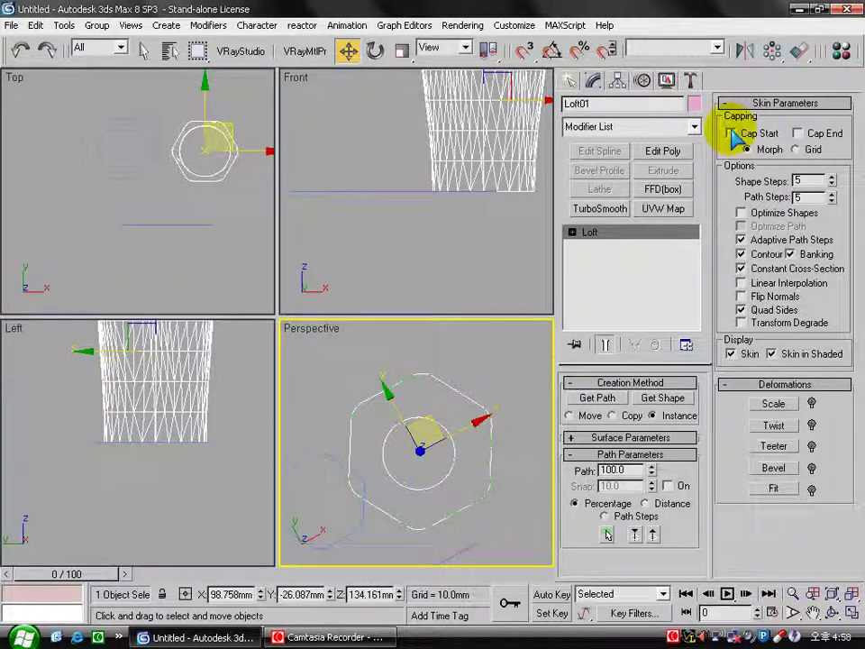
{"action": "middle_click_drag", "start_coordinate": [407, 483], "coordinate": [410, 270], "text": "alt"}
{"action": "mouse_move", "coordinate": [435, 386]}
{"action": "middle_mouse_down", "text": "alt"}
{"action": "mouse_move", "coordinate": [411, 482]}
{"action": "mouse_move", "coordinate": [418, 555]}
{"action": "middle_mouse_up", "text": "alt"}
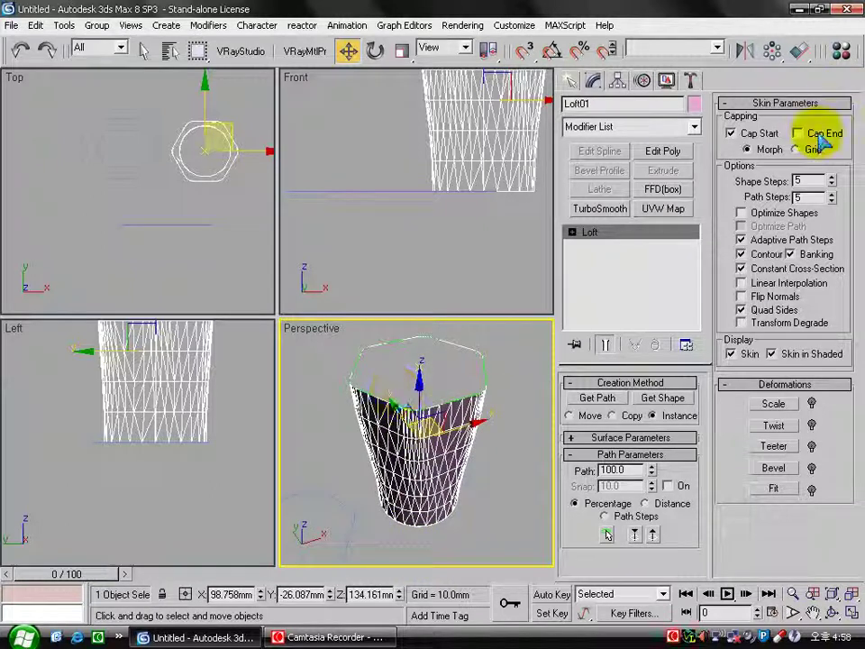
Add a Shell modifier with a 3.0 mm Outer Amount, then return to the Loft level
{"action": "left_click", "coordinate": [611, 126]}
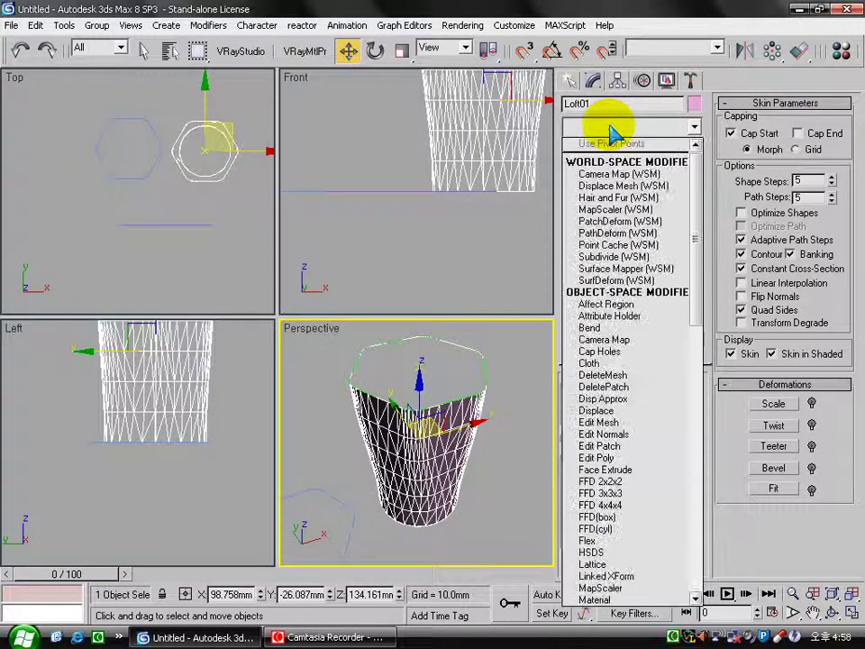
{"action": "scroll", "coordinate": [625, 397], "scroll_direction": "down", "scroll_amount": 20}
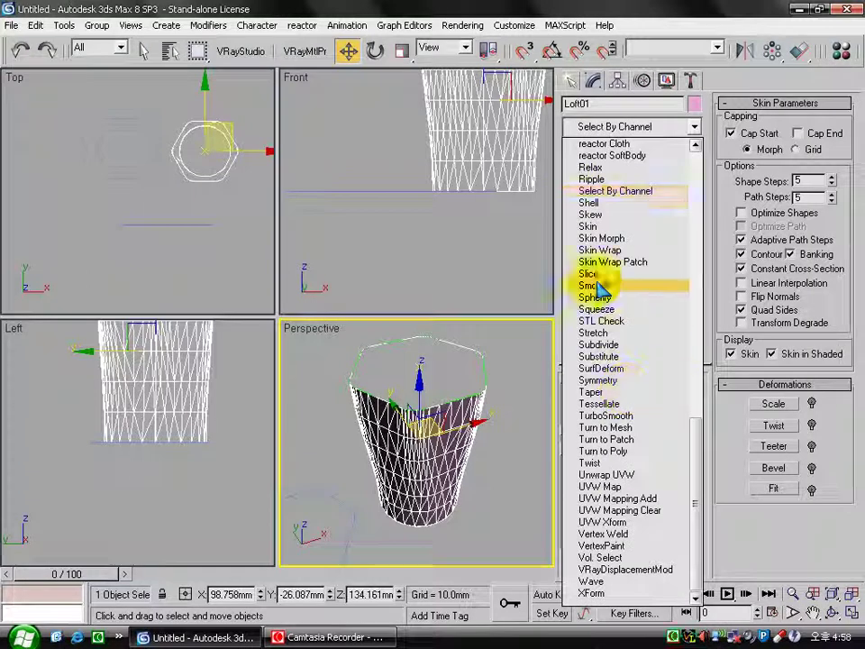
{"action": "left_click", "coordinate": [589, 202]}
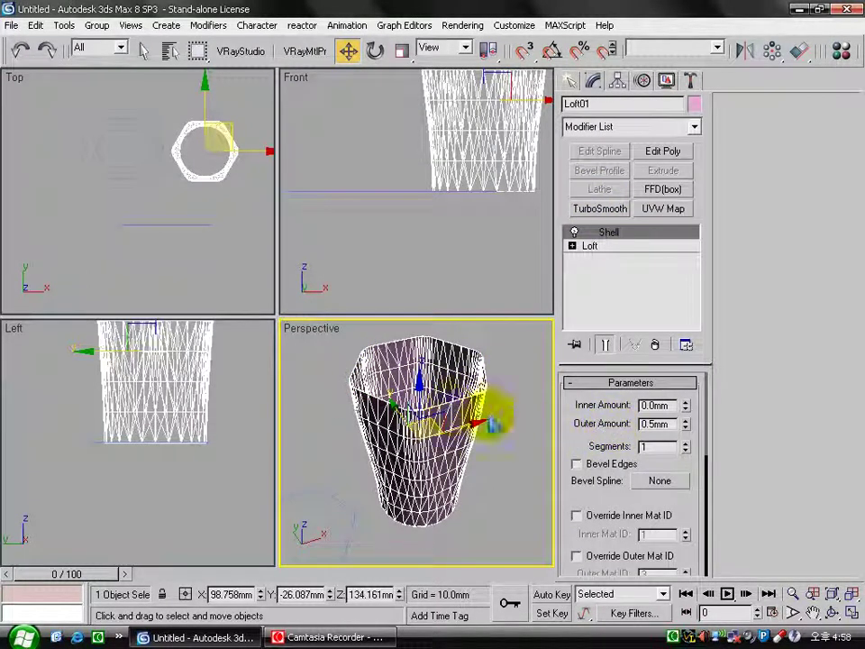
{"action": "left_click_drag", "start_coordinate": [671, 425], "coordinate": [601, 423]}
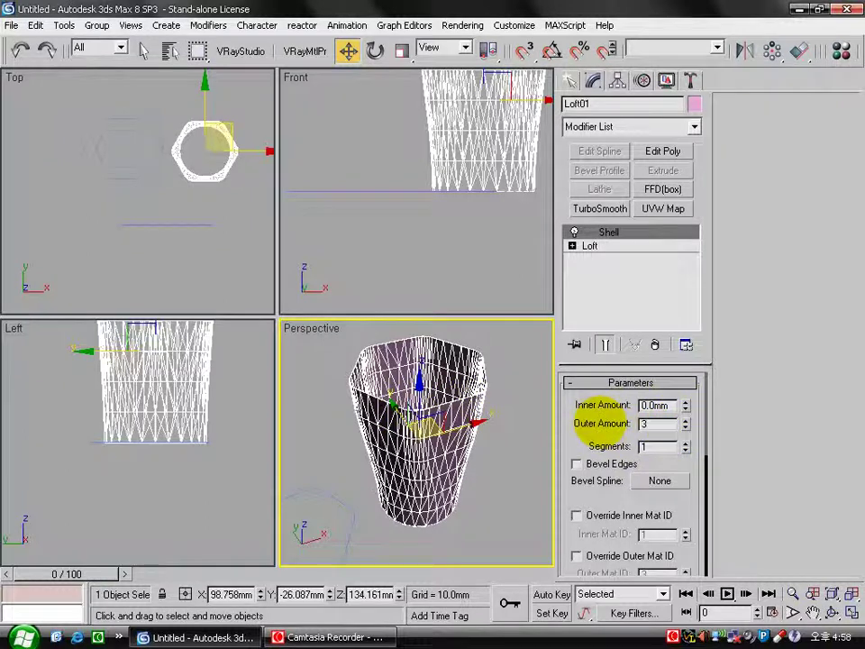
{"action": "key", "text": "Return"}
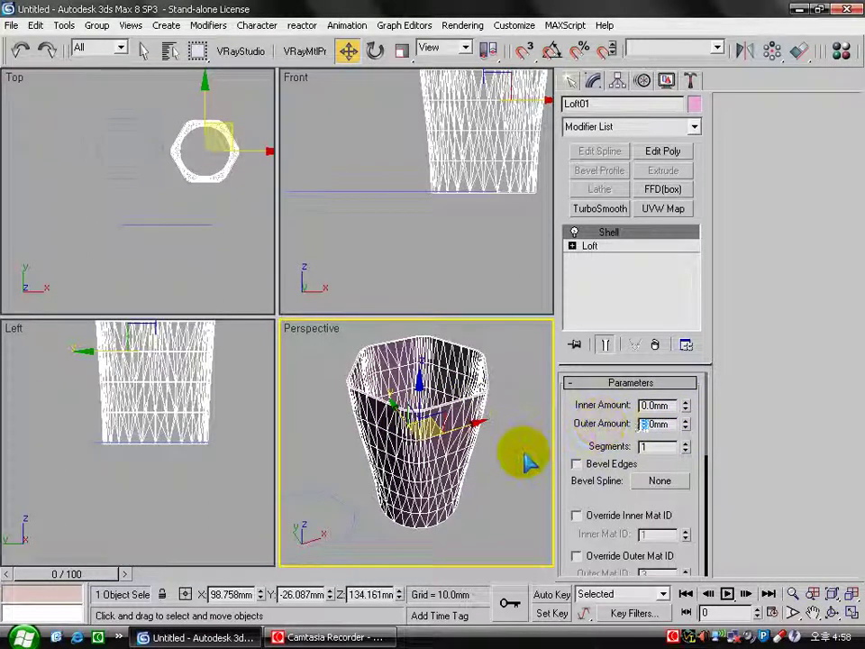
{"action": "left_click", "coordinate": [527, 462]}
{"action": "left_click", "coordinate": [492, 367]}
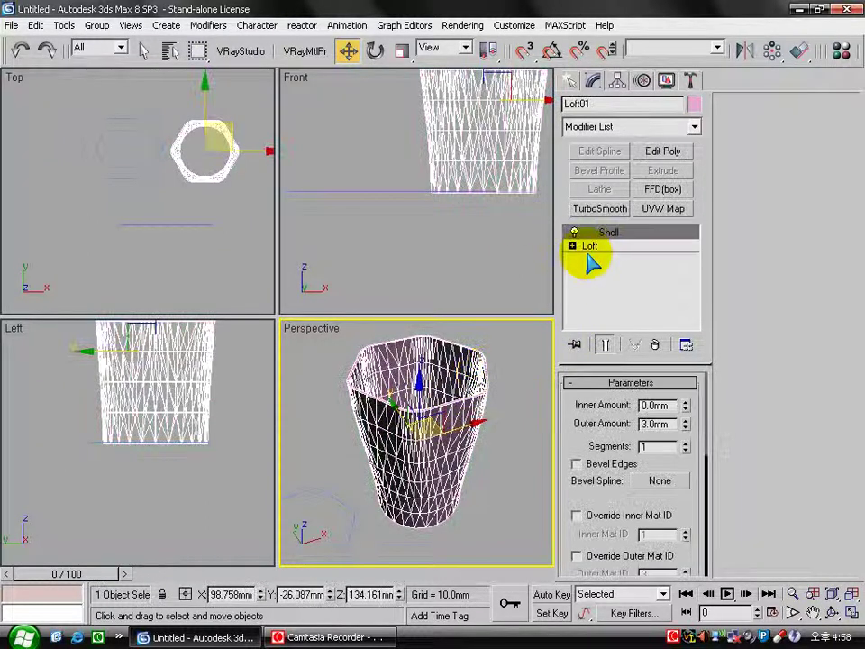
{"action": "left_click", "coordinate": [590, 246]}
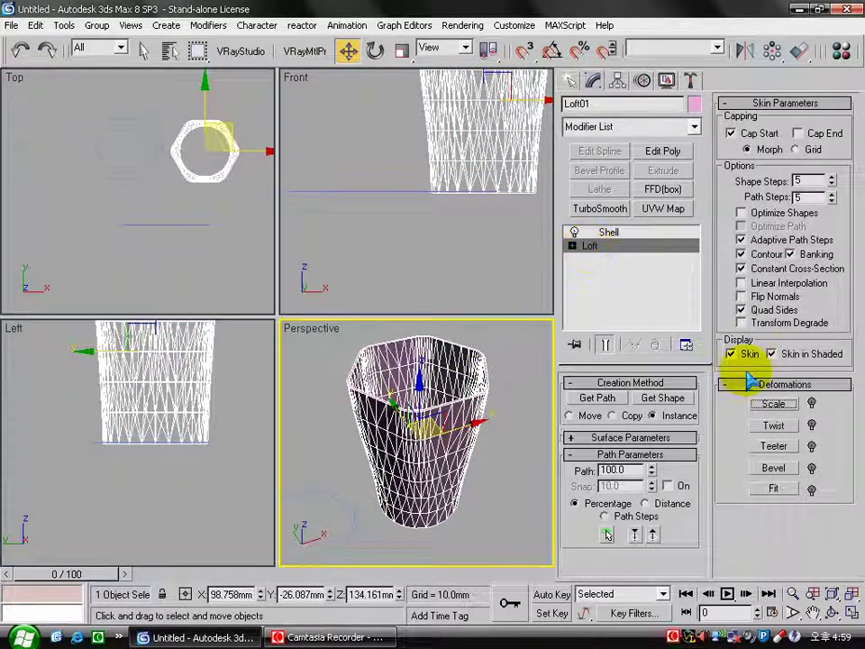
Open the Scale deformation and insert Bezier points near the start and middle of the curve
{"action": "left_click", "coordinate": [777, 405]}
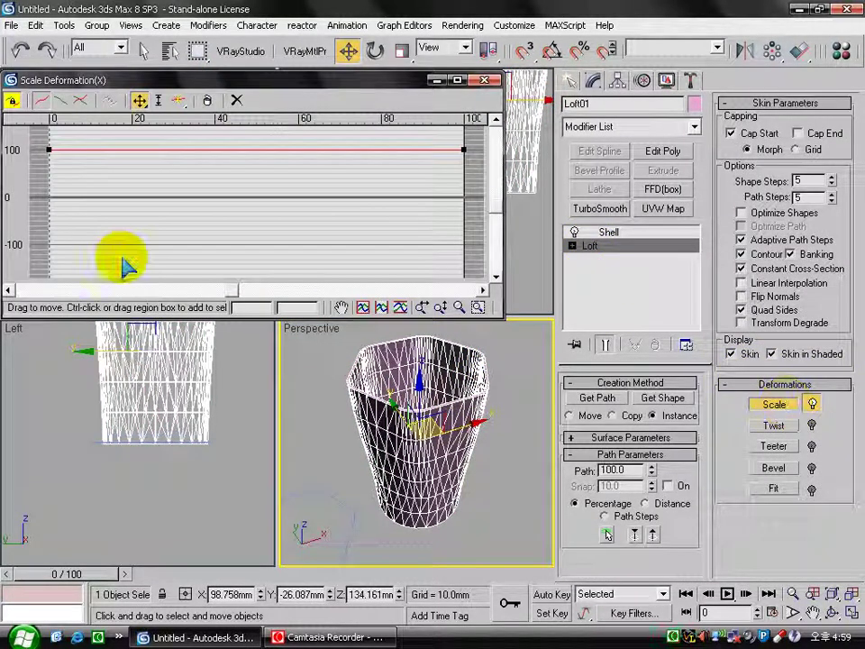
{"action": "left_click", "coordinate": [181, 108]}
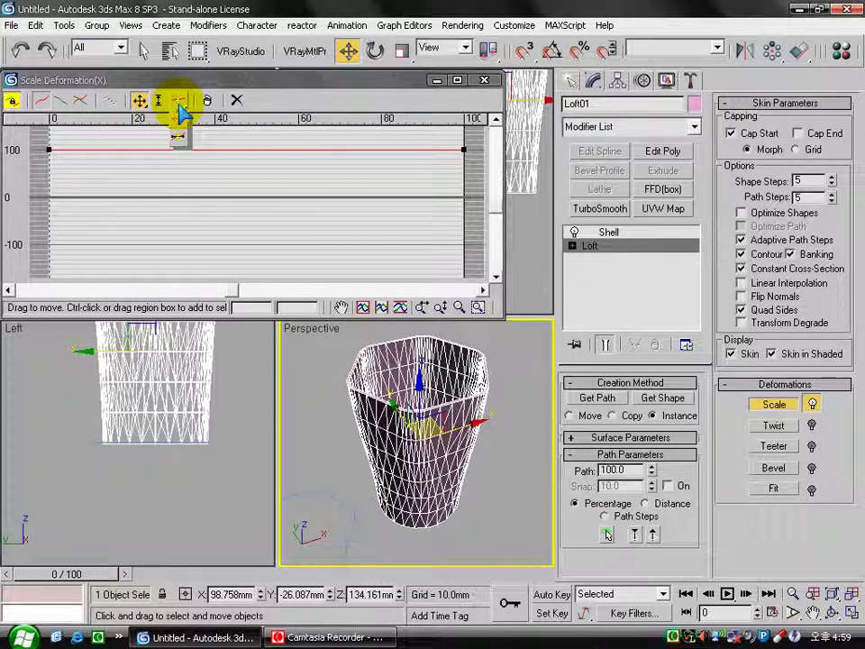
{"action": "left_click", "coordinate": [180, 142]}
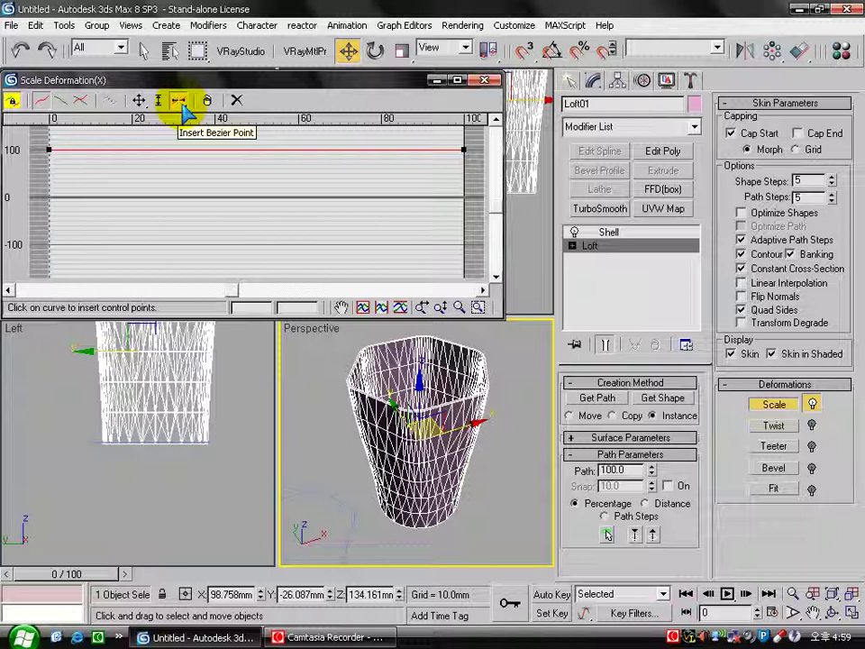
{"action": "left_click", "coordinate": [61, 149]}
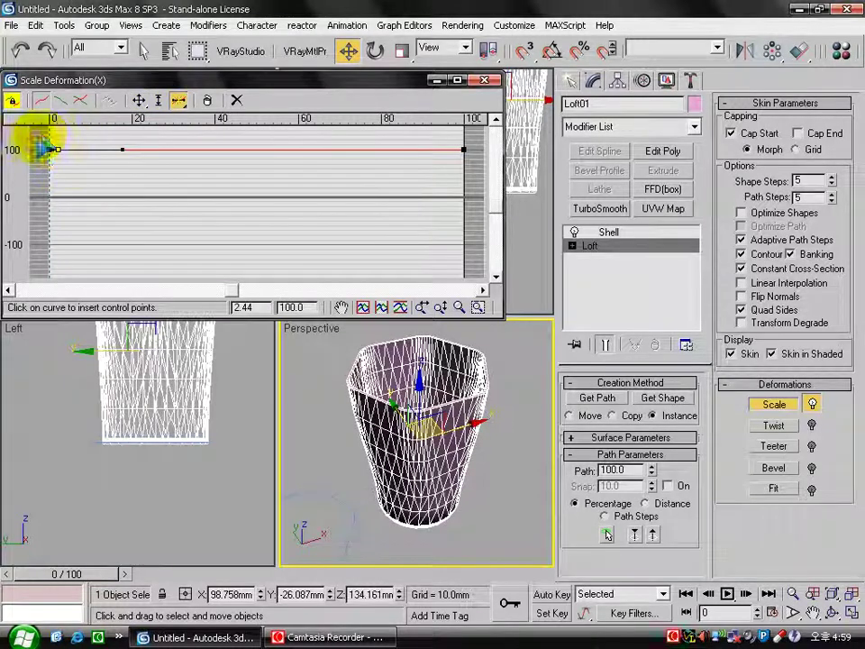
{"action": "left_click", "coordinate": [264, 149]}
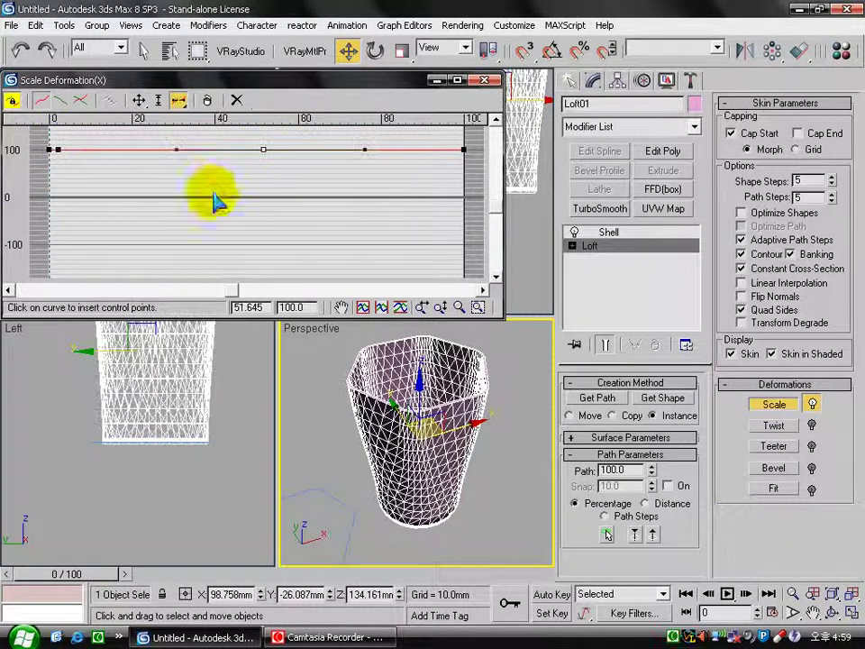
Drag the middle scale points down to about 87 to pinch the glass waist
{"action": "left_click", "coordinate": [140, 100]}
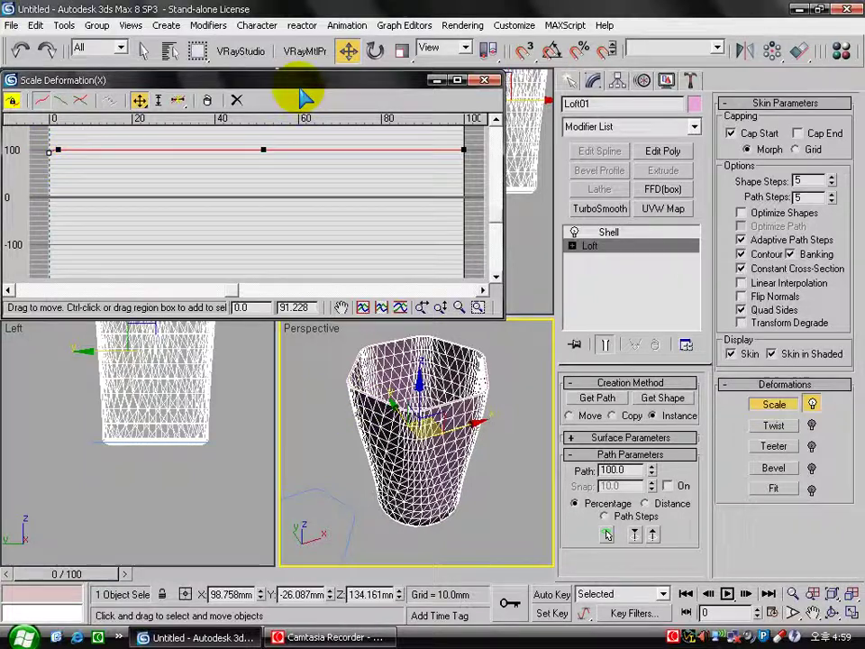
{"action": "left_click_drag", "start_coordinate": [298, 81], "coordinate": [460, 352]}
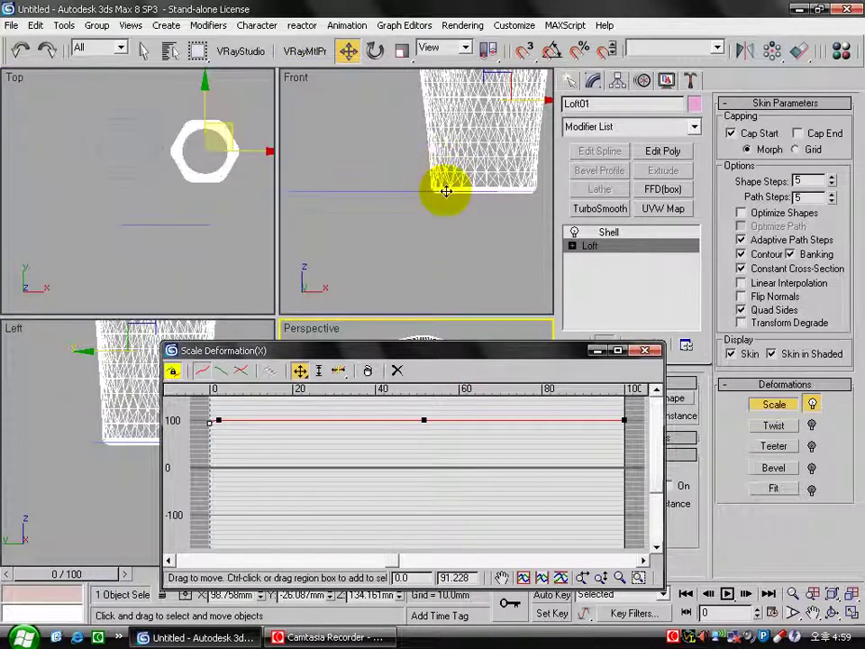
{"action": "left_click_drag", "start_coordinate": [512, 354], "coordinate": [427, 181]}
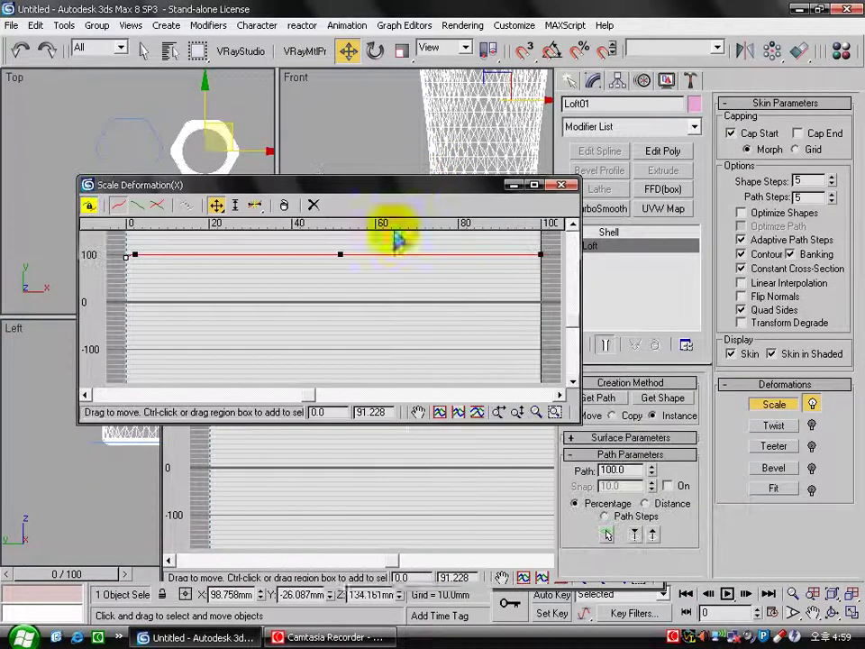
{"action": "left_click", "coordinate": [340, 255]}
{"action": "left_click_drag", "start_coordinate": [340, 255], "coordinate": [339, 261]}
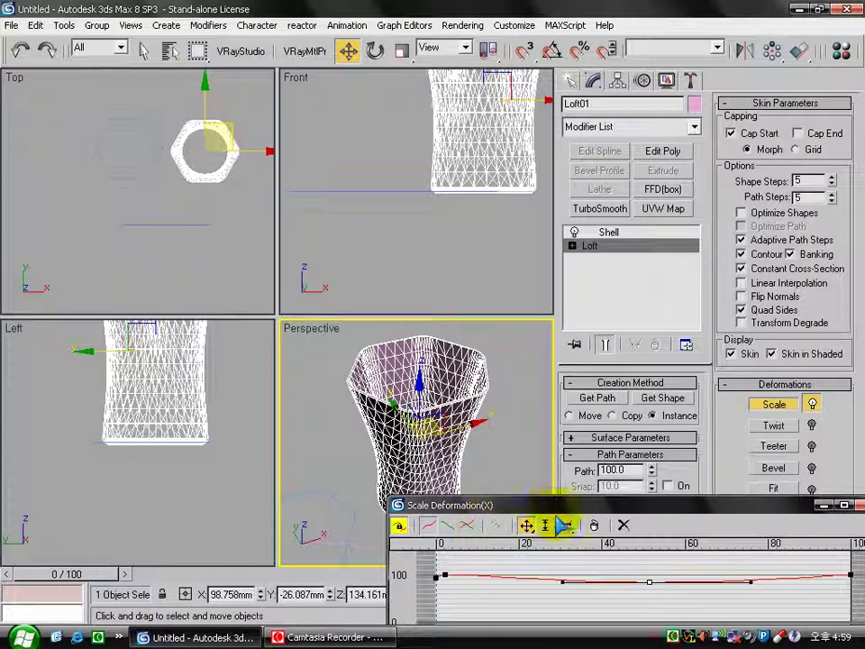
{"action": "left_click_drag", "start_coordinate": [555, 505], "coordinate": [314, 157]}
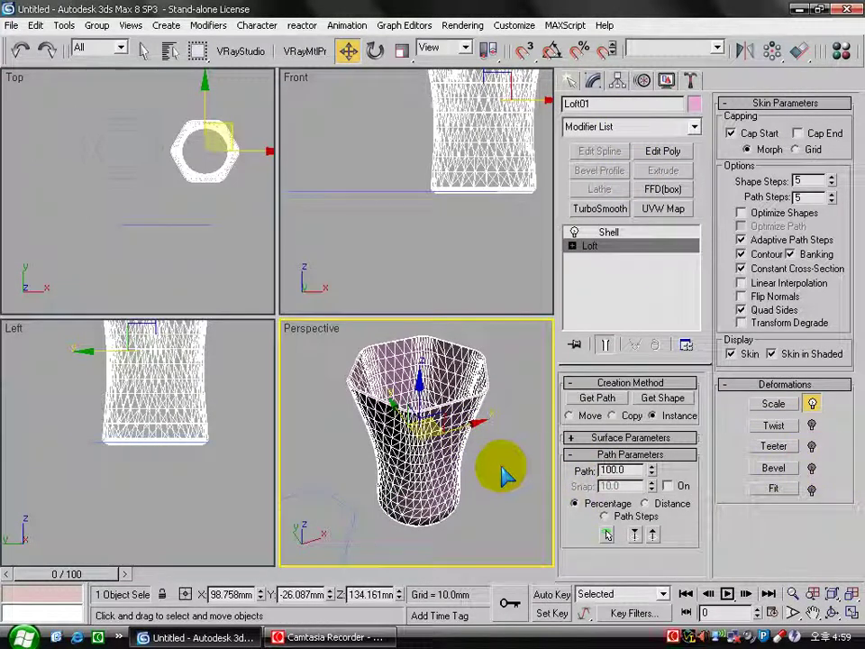
Move Line01's right end vertex further out to stretch the glass taller, then deselect
{"action": "left_click", "coordinate": [226, 275]}
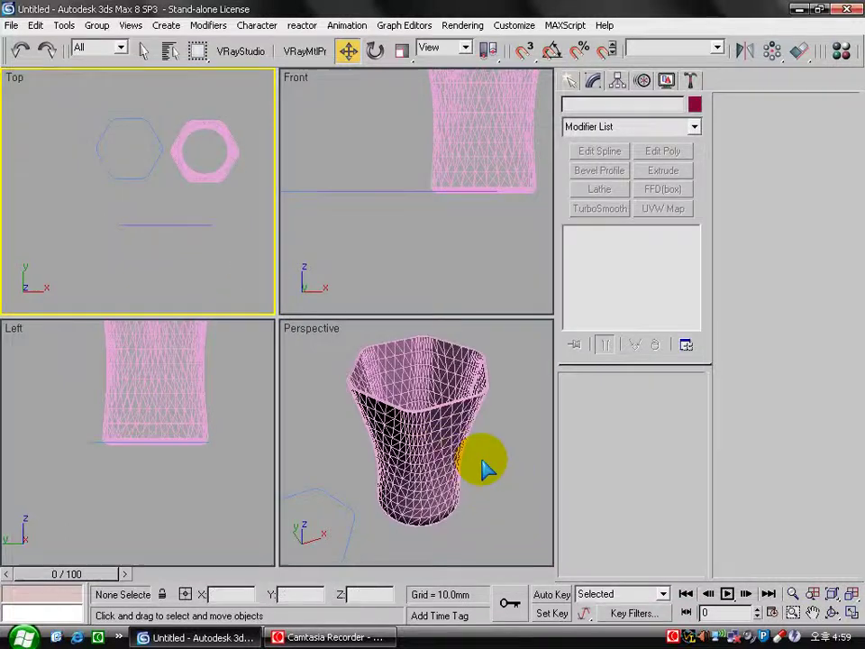
{"action": "mouse_move", "coordinate": [436, 468]}
{"action": "middle_mouse_down", "text": "alt"}
{"action": "mouse_move", "coordinate": [433, 429]}
{"action": "mouse_move", "coordinate": [429, 438]}
{"action": "middle_mouse_up", "text": "alt"}
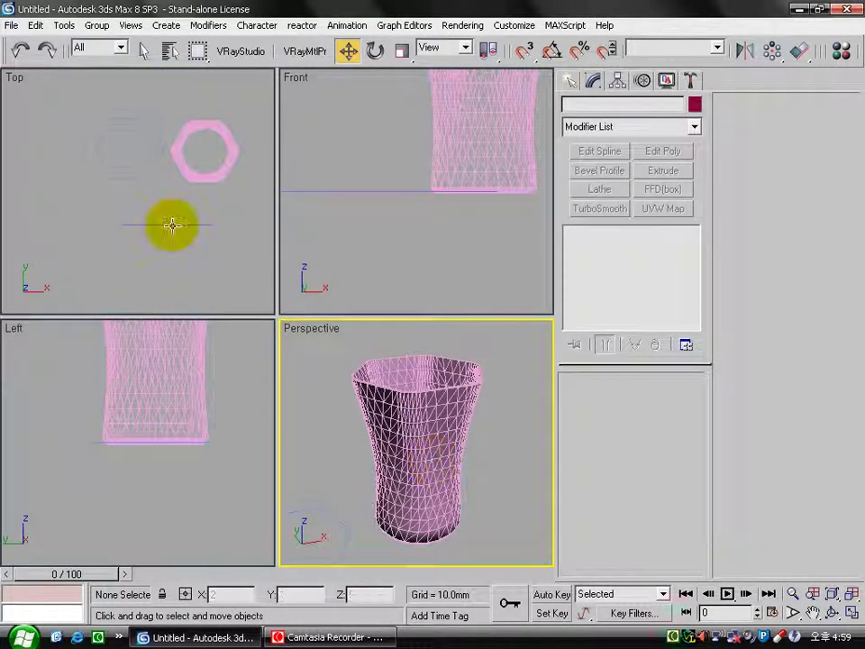
{"action": "left_click", "coordinate": [170, 224]}
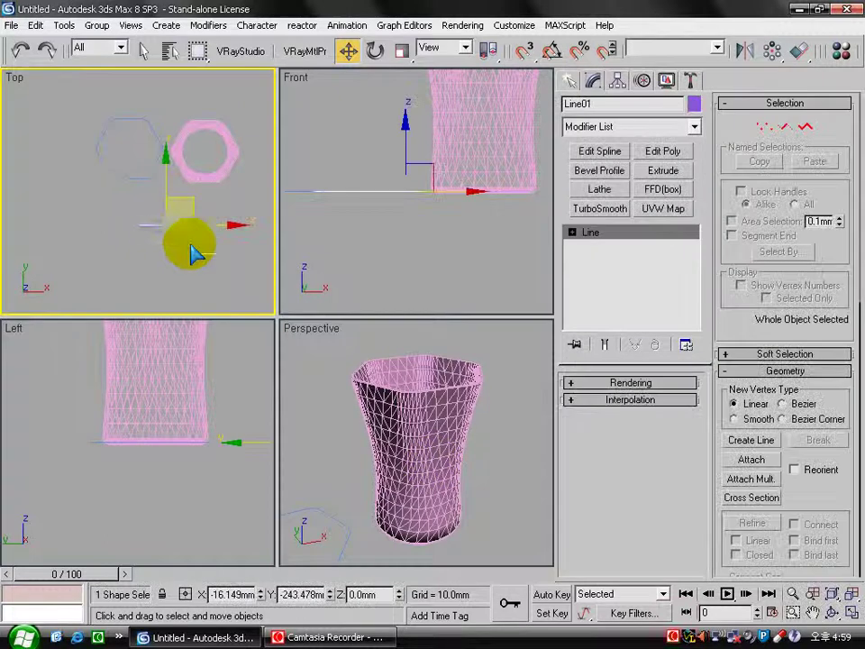
{"action": "left_click", "coordinate": [762, 126]}
{"action": "mouse_move", "coordinate": [208, 235]}
{"action": "left_mouse_down"}
{"action": "mouse_move", "coordinate": [234, 219]}
{"action": "mouse_move", "coordinate": [261, 226]}
{"action": "left_mouse_up"}
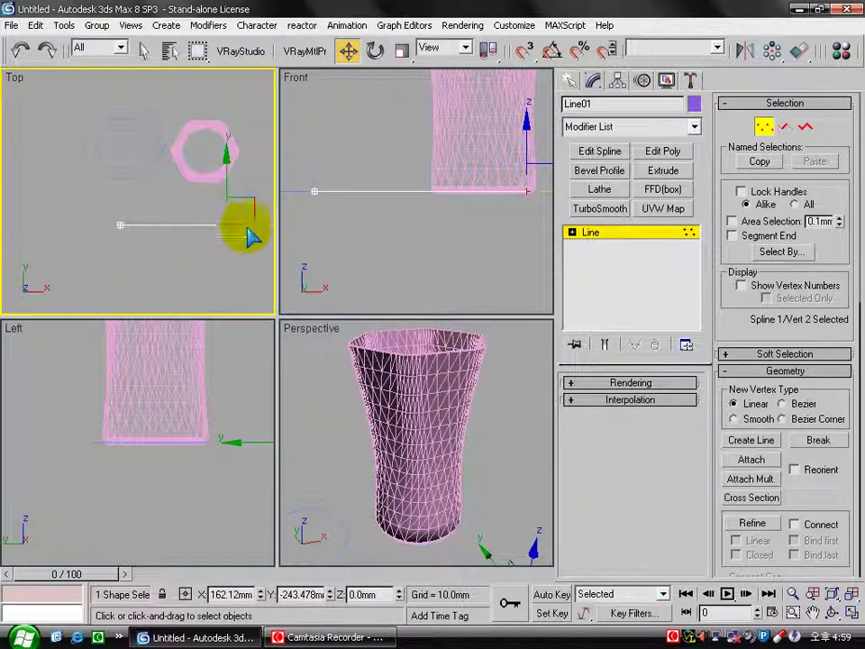
{"action": "left_click", "coordinate": [594, 236]}
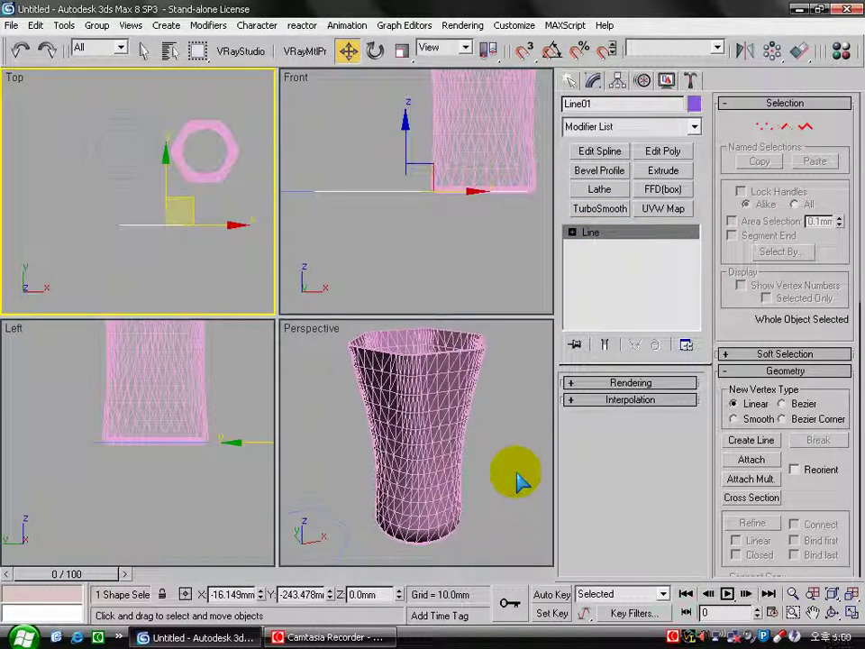
{"action": "left_click", "coordinate": [506, 218]}
{"action": "scroll", "coordinate": [505, 218], "scroll_direction": "down", "scroll_amount": 3}
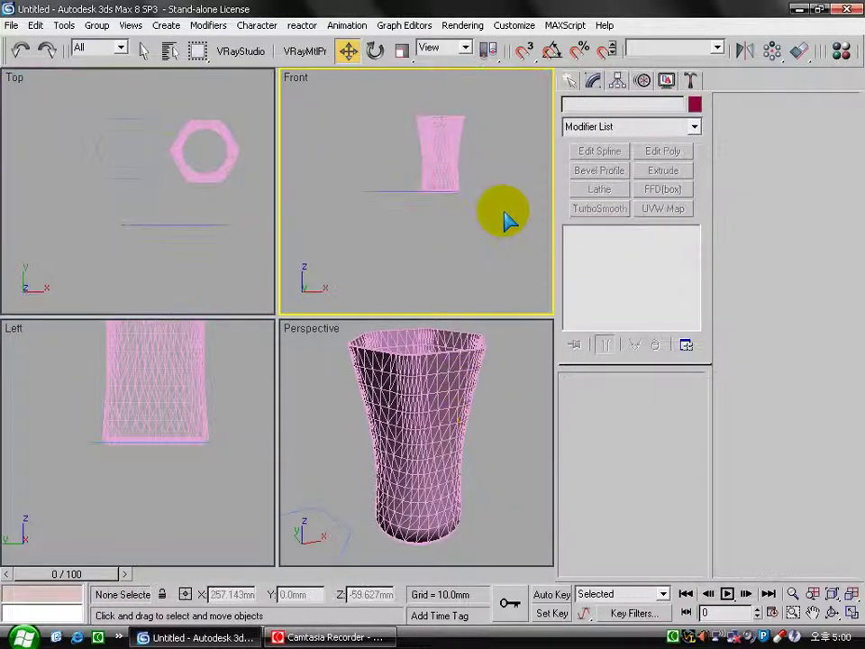
{"action": "scroll", "coordinate": [443, 243], "scroll_direction": "up", "scroll_amount": 2}
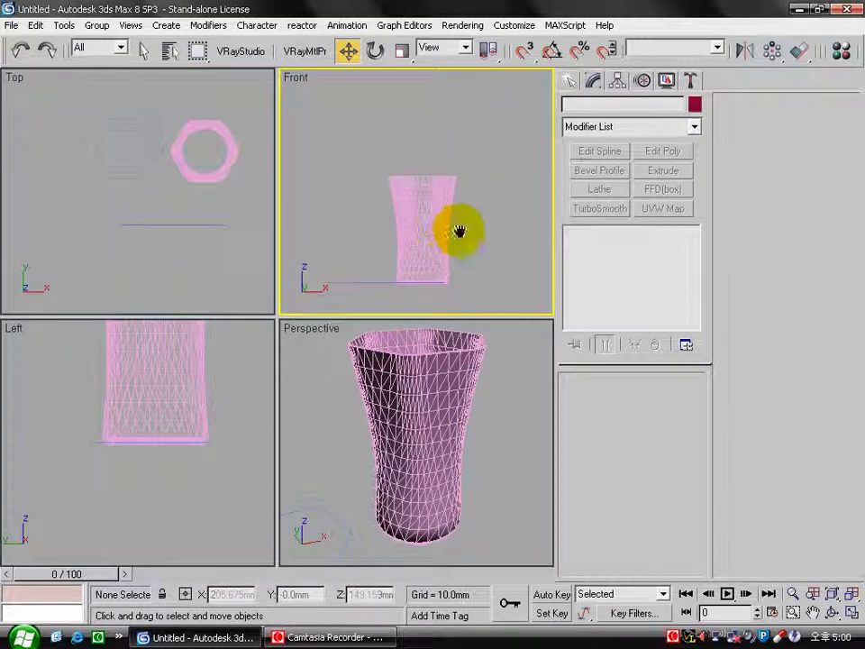
Draw a bent line for the straw path, starting outside the glass rim
{"action": "left_click", "coordinate": [570, 81]}
{"action": "left_click", "coordinate": [592, 107]}
{"action": "left_click", "coordinate": [598, 202]}
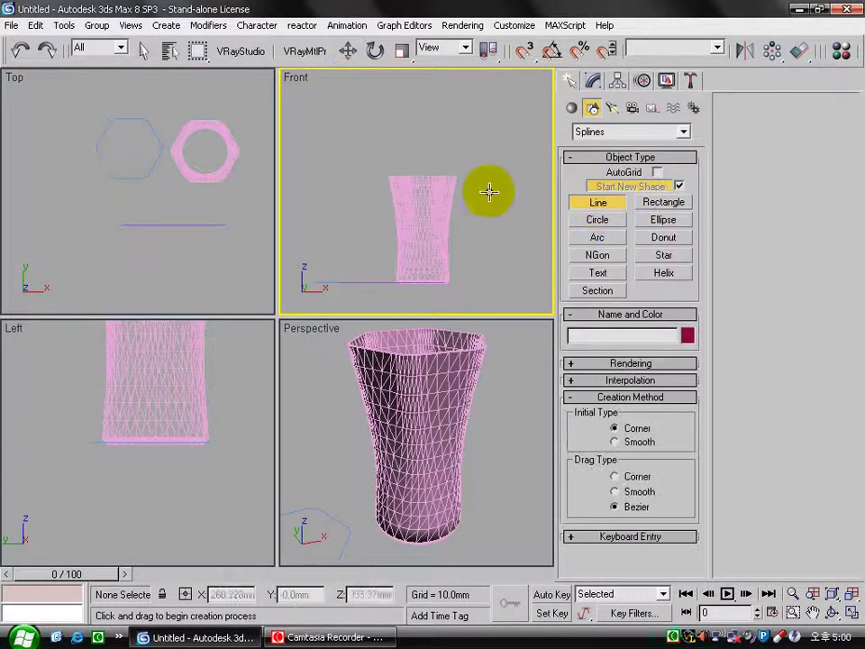
{"action": "left_click", "coordinate": [496, 152]}
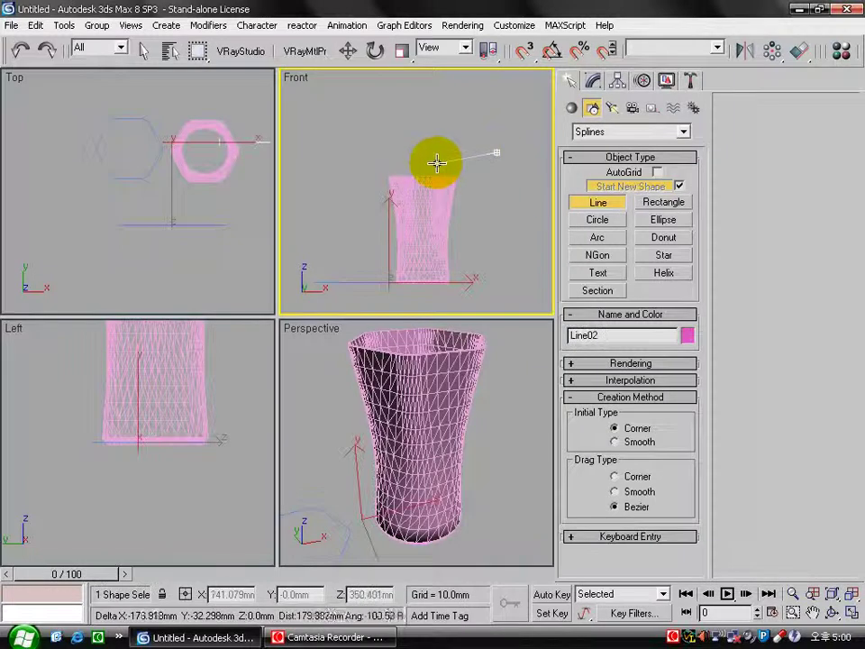
{"action": "left_click", "coordinate": [436, 162]}
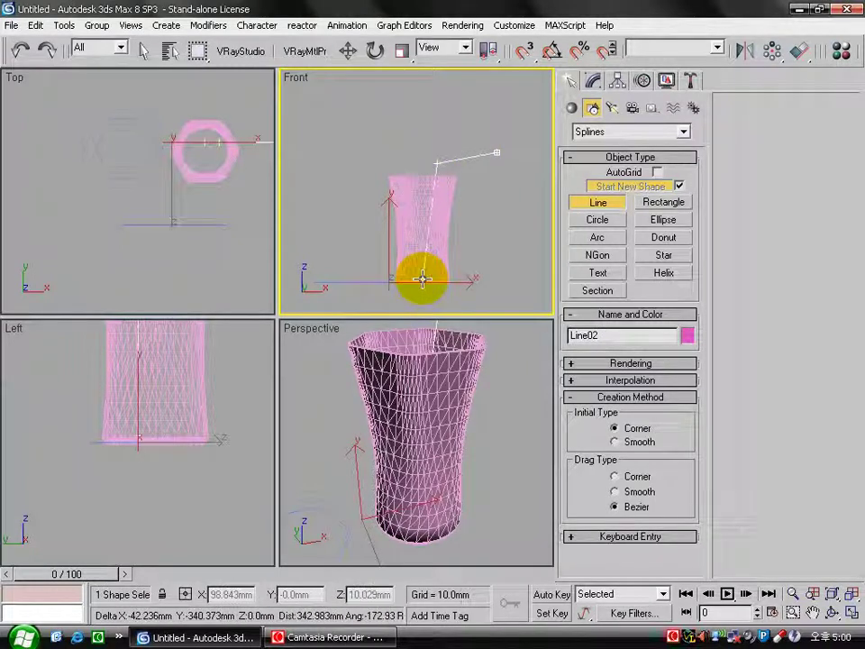
{"action": "right_click", "coordinate": [505, 245]}
{"action": "middle_click_drag", "start_coordinate": [505, 245], "coordinate": [487, 226]}
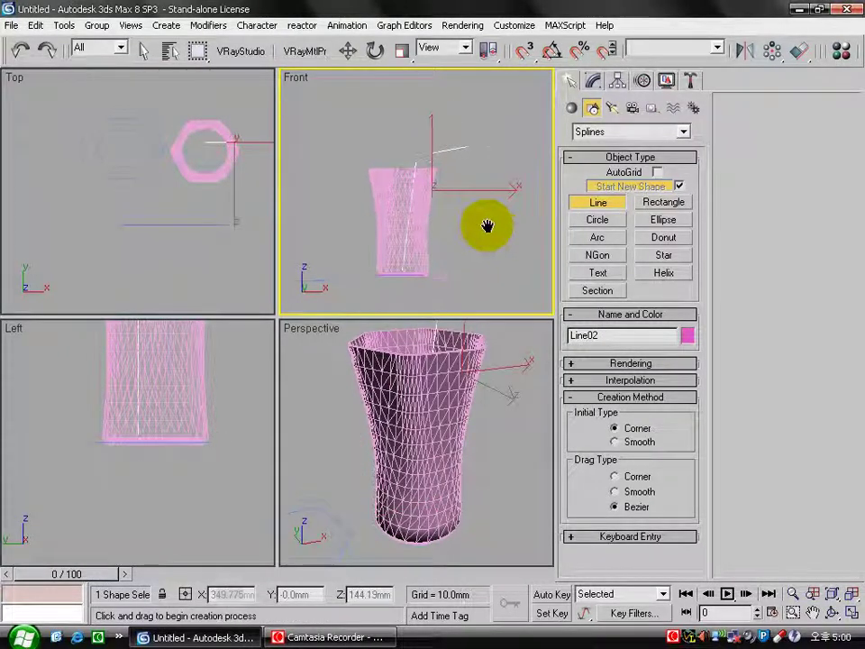
Fillet the straw path's bend vertex to a 44.74 mm radius, then deselect it
{"action": "left_click", "coordinate": [593, 80]}
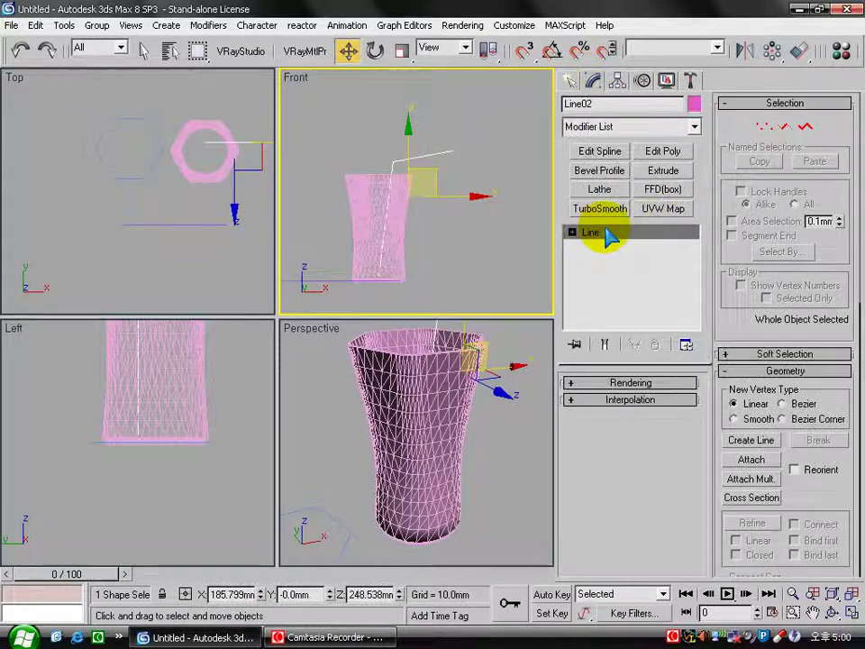
{"action": "left_click", "coordinate": [754, 125]}
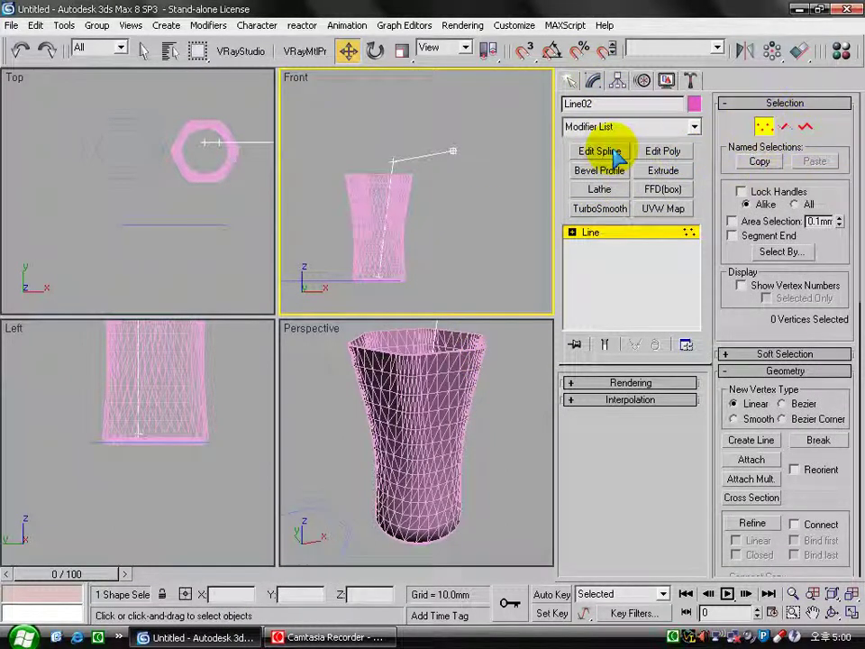
{"action": "left_click", "coordinate": [393, 160]}
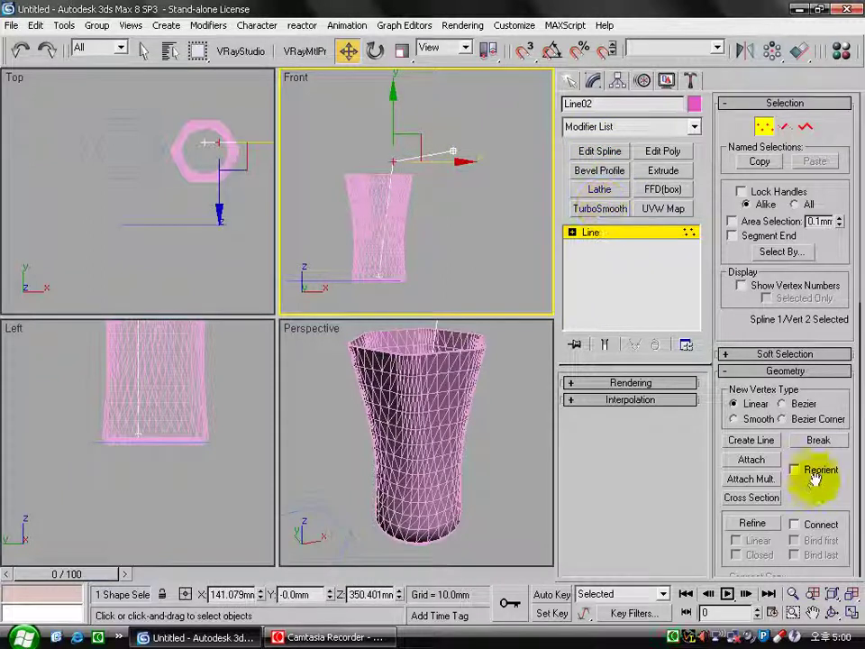
{"action": "left_click_drag", "start_coordinate": [822, 476], "coordinate": [815, 101]}
{"action": "left_click", "coordinate": [752, 394]}
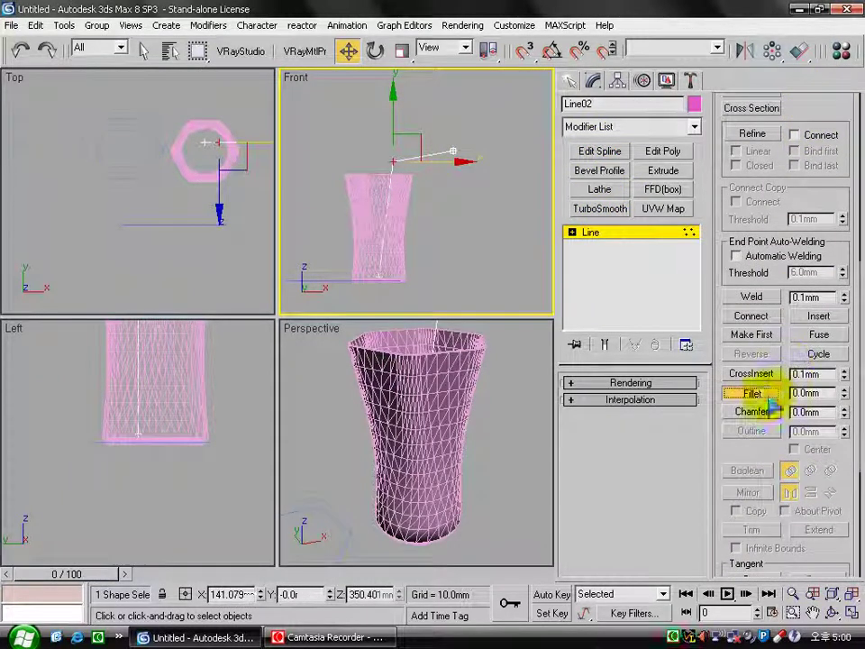
{"action": "mouse_move", "coordinate": [392, 160]}
{"action": "left_mouse_down"}
{"action": "mouse_move", "coordinate": [395, 151]}
{"action": "mouse_move", "coordinate": [397, 162]}
{"action": "left_mouse_up"}
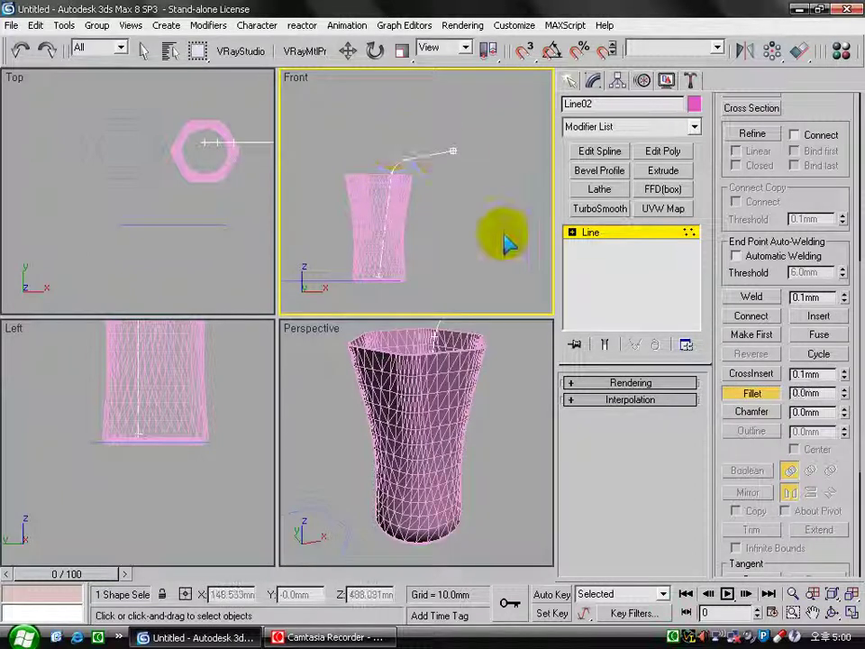
{"action": "left_click", "coordinate": [610, 235]}
{"action": "key", "text": "w"}
{"action": "left_click", "coordinate": [454, 174]}
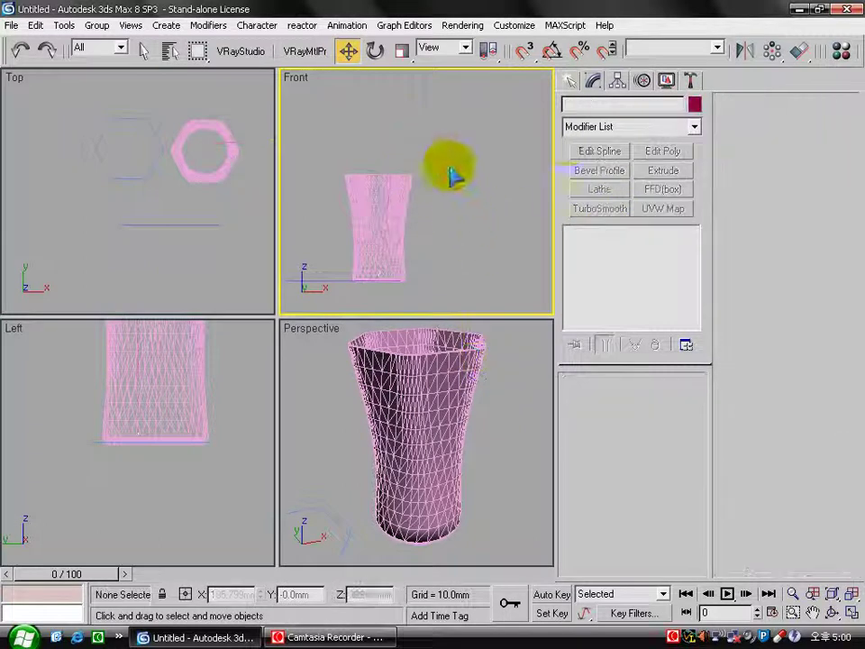
Create a 7.86 mm radius circle as the straw cross-section and select the bent straw path
{"action": "left_click", "coordinate": [569, 81]}
{"action": "left_click", "coordinate": [597, 220]}
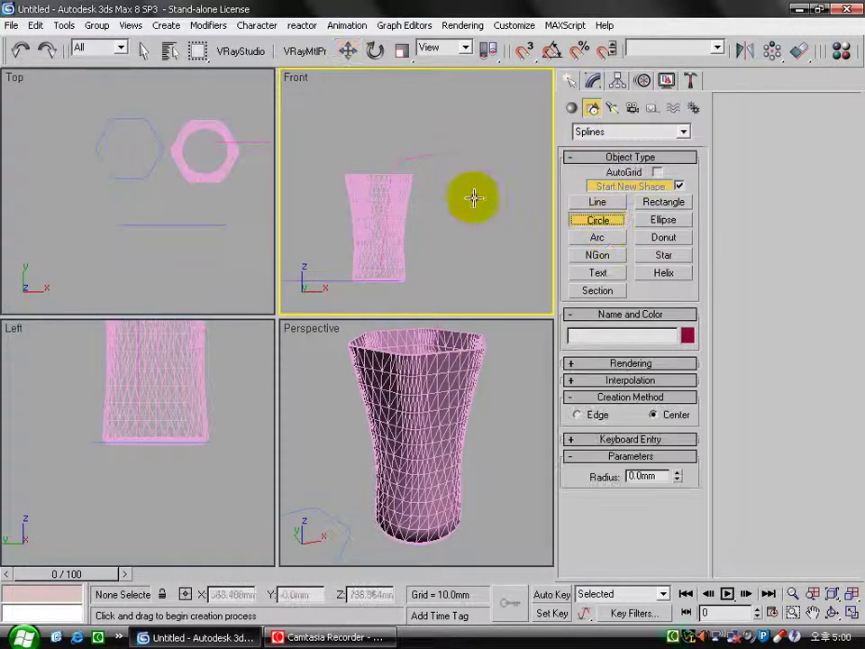
{"action": "left_click", "coordinate": [459, 177]}
{"action": "left_click", "coordinate": [657, 475]}
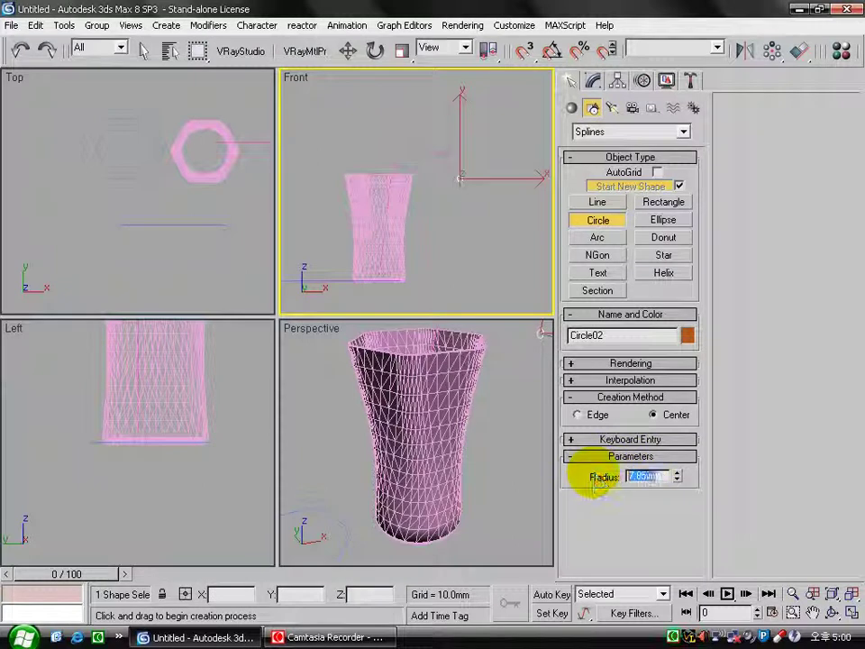
{"action": "left_click", "coordinate": [348, 51]}
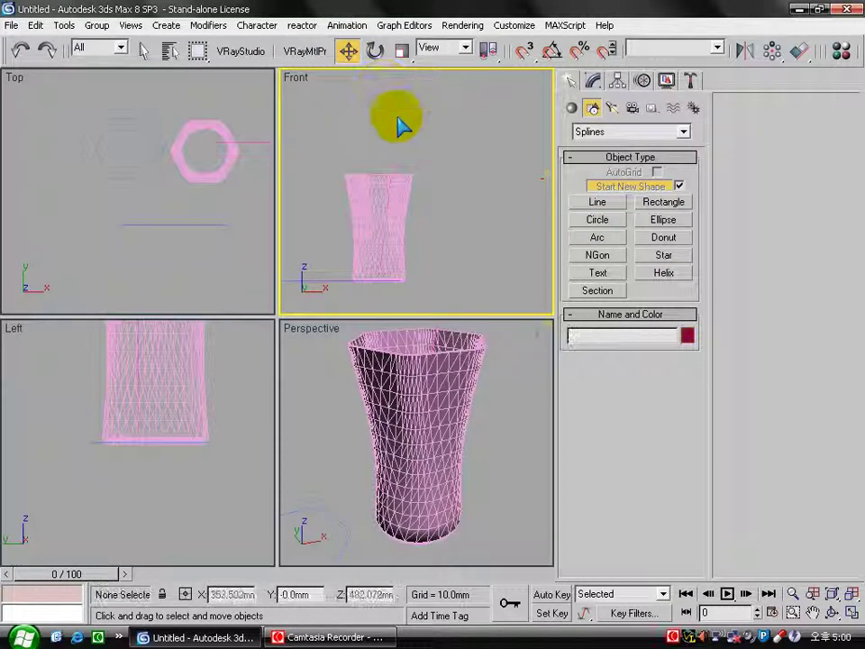
{"action": "left_click", "coordinate": [421, 157]}
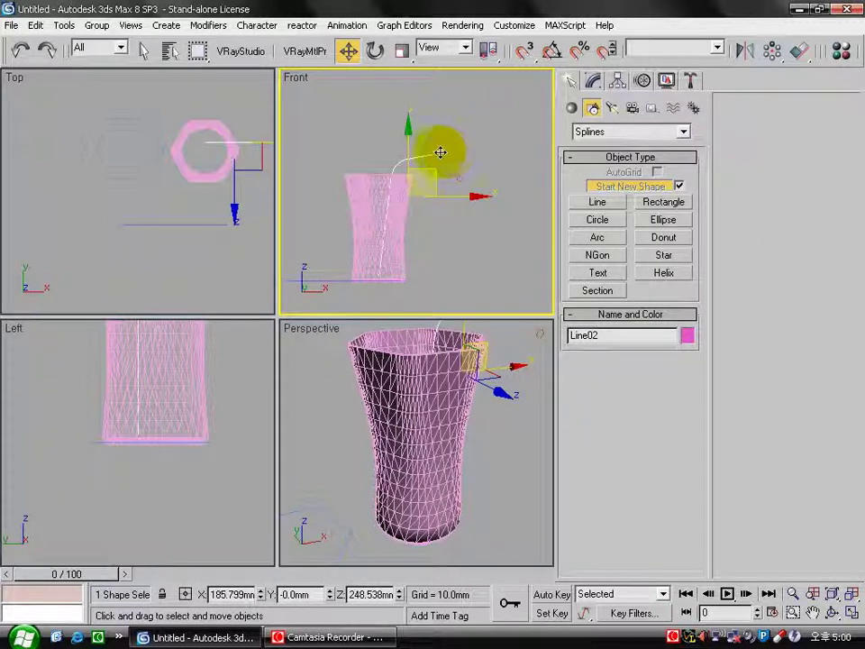
{"action": "left_click", "coordinate": [571, 108]}
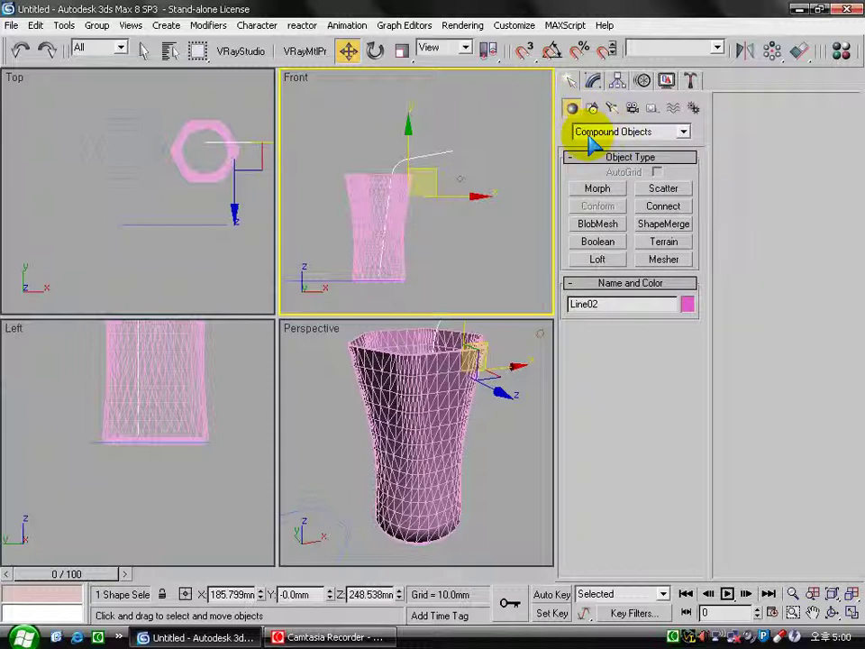
Loft the small circle along the bent Line02 path to form the tubular straw inside the glass
{"action": "left_click", "coordinate": [602, 259]}
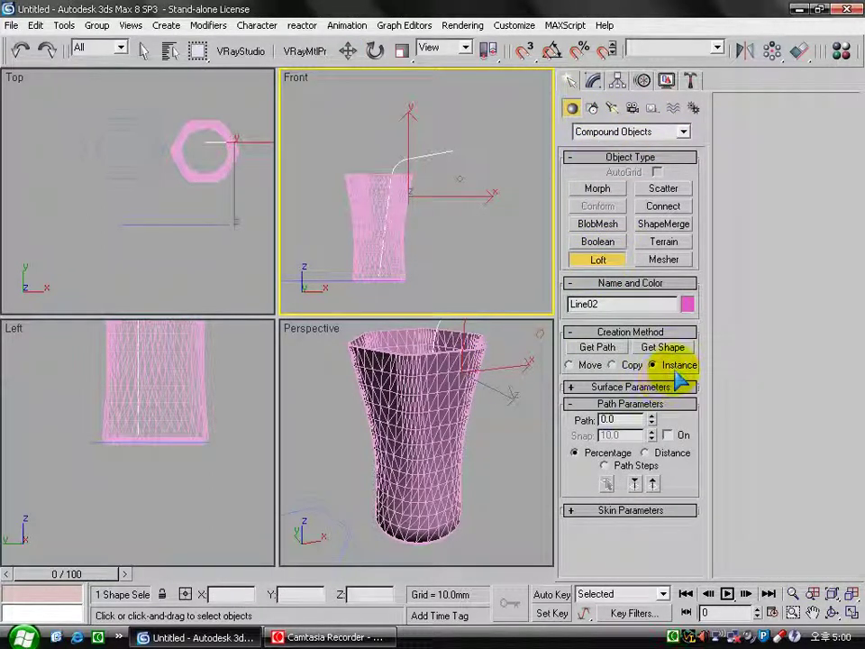
{"action": "left_click", "coordinate": [664, 348]}
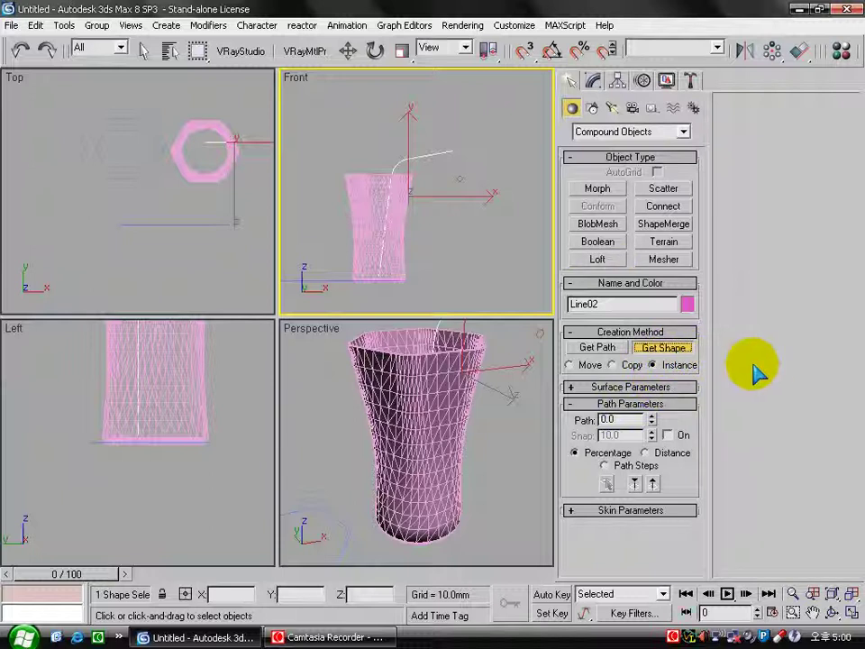
{"action": "left_click", "coordinate": [463, 178]}
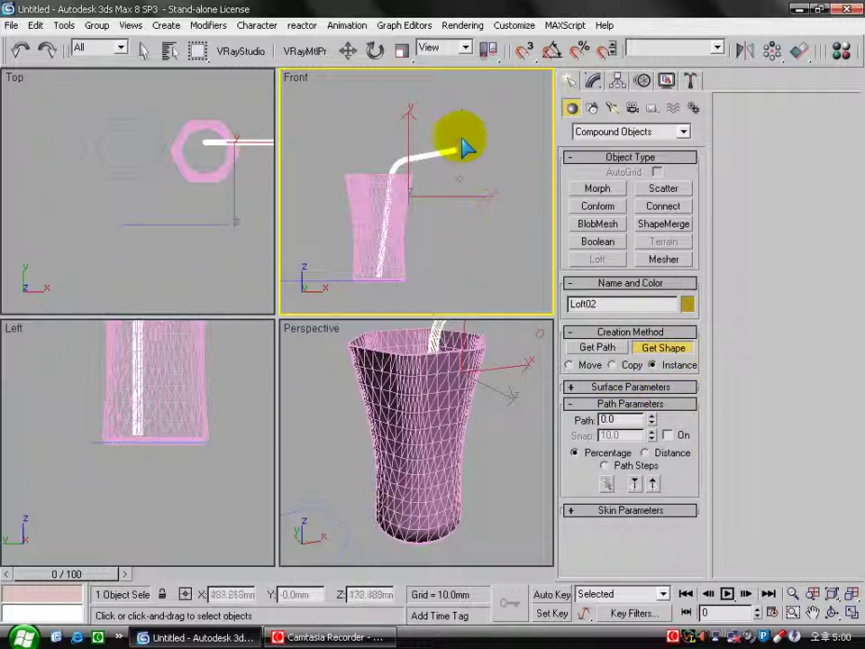
{"action": "left_click", "coordinate": [593, 80]}
{"action": "mouse_move", "coordinate": [482, 415]}
{"action": "middle_mouse_down", "text": "alt"}
{"action": "mouse_move", "coordinate": [484, 477]}
{"action": "mouse_move", "coordinate": [427, 416]}
{"action": "middle_mouse_up", "text": "alt"}
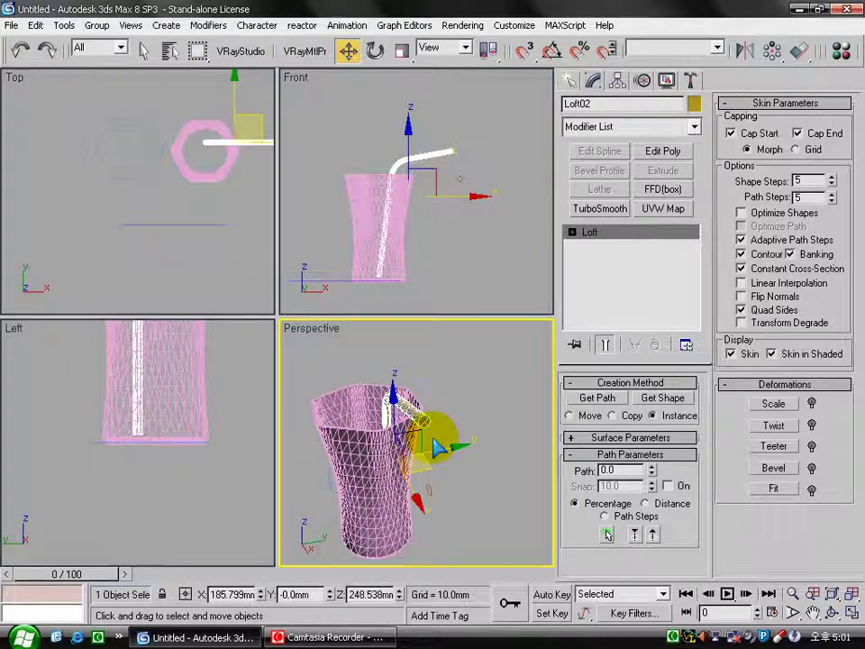
Leave the straw's start uncapped and add a Shell modifier with a 0.5 mm outer amount
{"action": "left_click", "coordinate": [731, 133]}
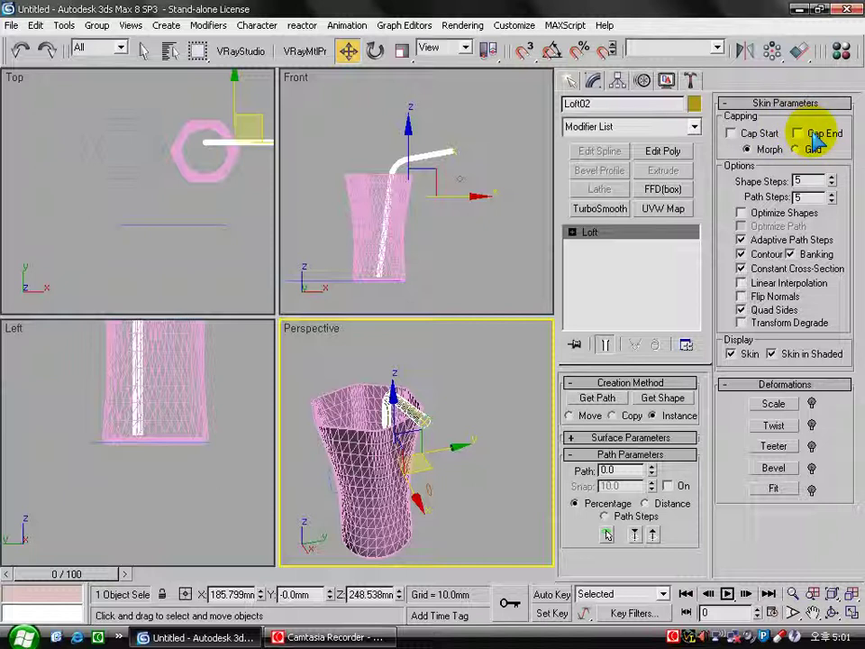
{"action": "left_click", "coordinate": [631, 128]}
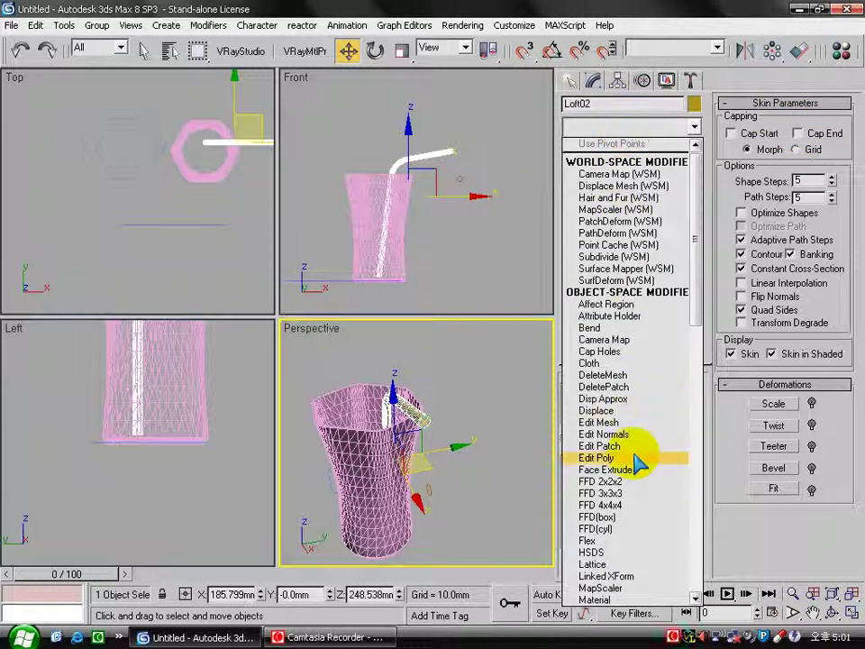
{"action": "scroll", "coordinate": [631, 455], "scroll_direction": "down", "scroll_amount": 10}
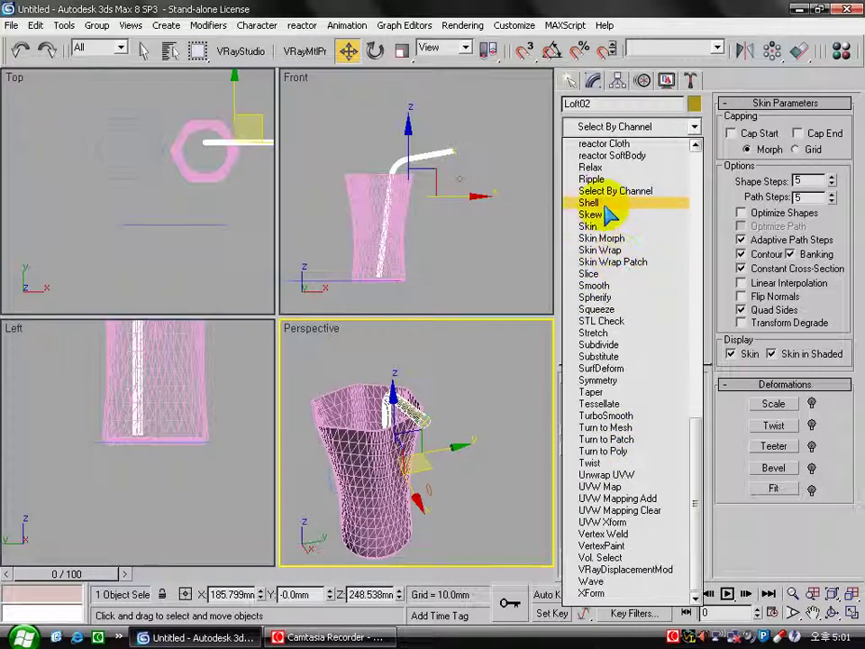
{"action": "left_click", "coordinate": [618, 208]}
{"action": "double_click", "coordinate": [658, 424]}
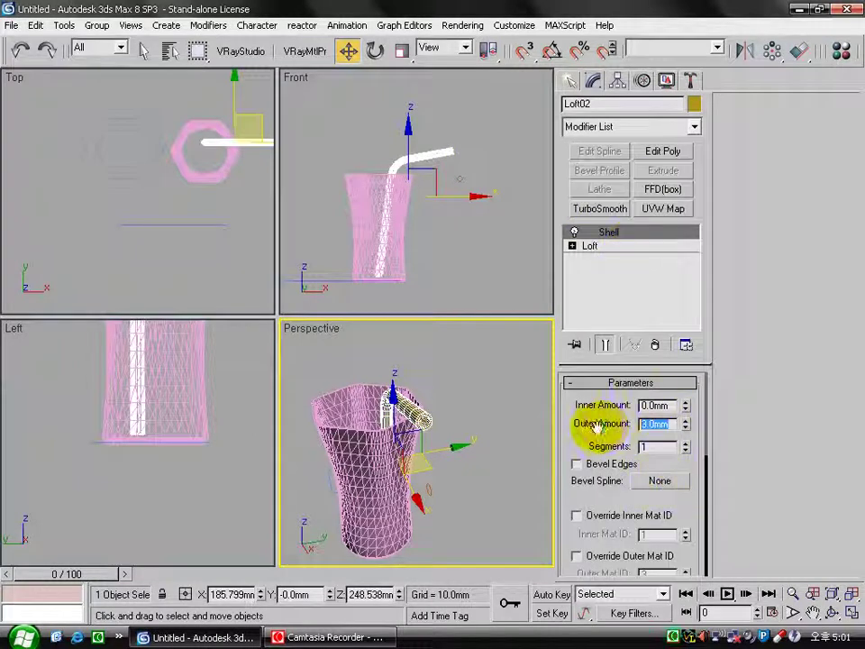
{"action": "type", "text": "0.5"}
{"action": "key", "text": "Return"}
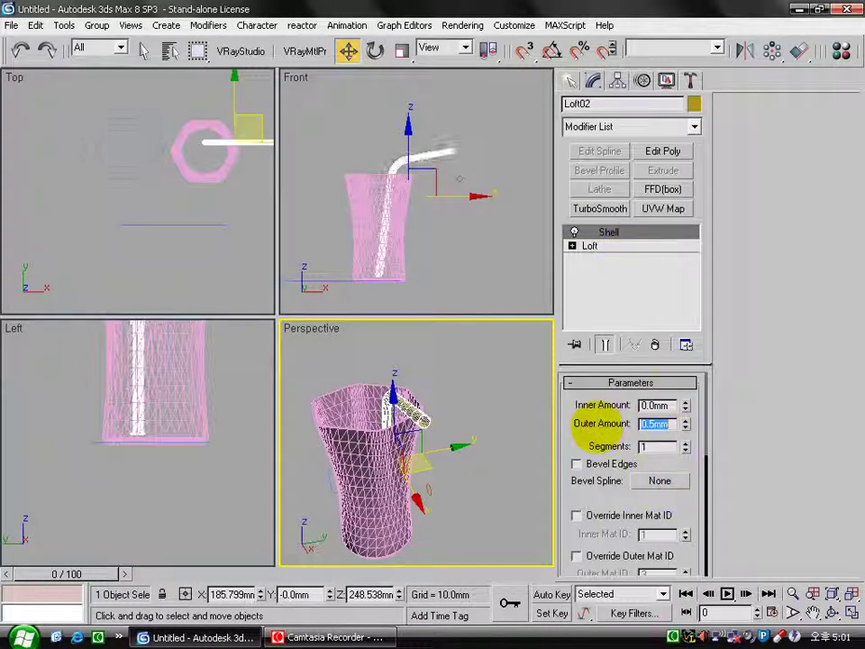
Switch the Perspective view to smooth shading, then reselect the straw and go to its base Loft level
{"action": "left_click", "coordinate": [440, 506]}
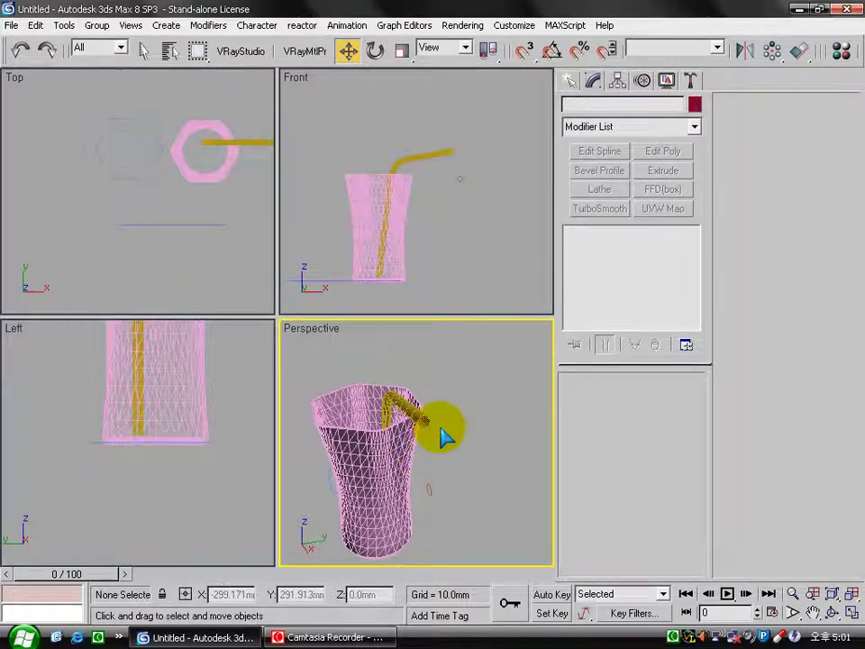
{"action": "key", "text": "F3"}
{"action": "mouse_move", "coordinate": [425, 424]}
{"action": "middle_mouse_down", "text": "alt"}
{"action": "mouse_move", "coordinate": [428, 416]}
{"action": "mouse_move", "coordinate": [455, 425]}
{"action": "middle_mouse_up", "text": "alt"}
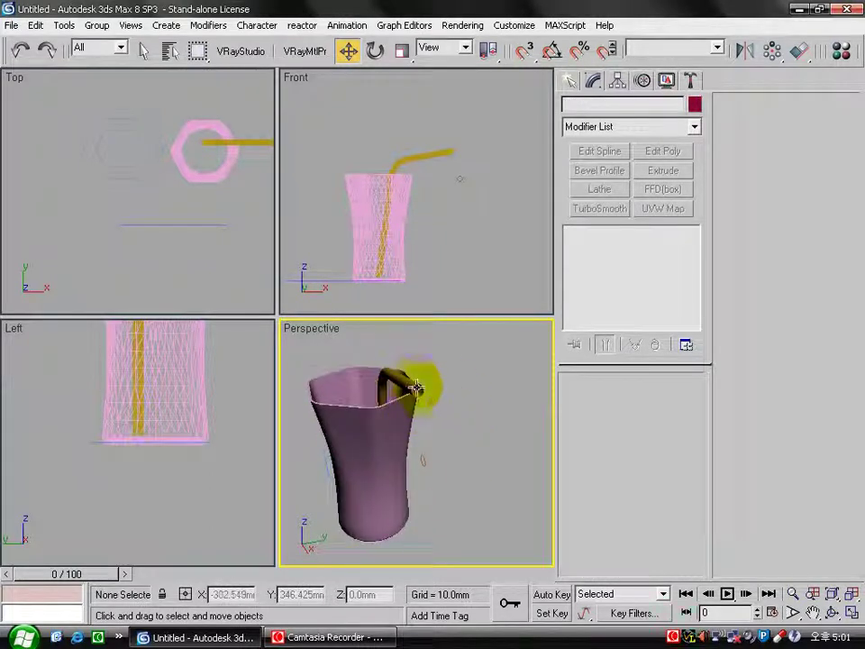
{"action": "left_click", "coordinate": [411, 160]}
{"action": "left_click", "coordinate": [586, 247]}
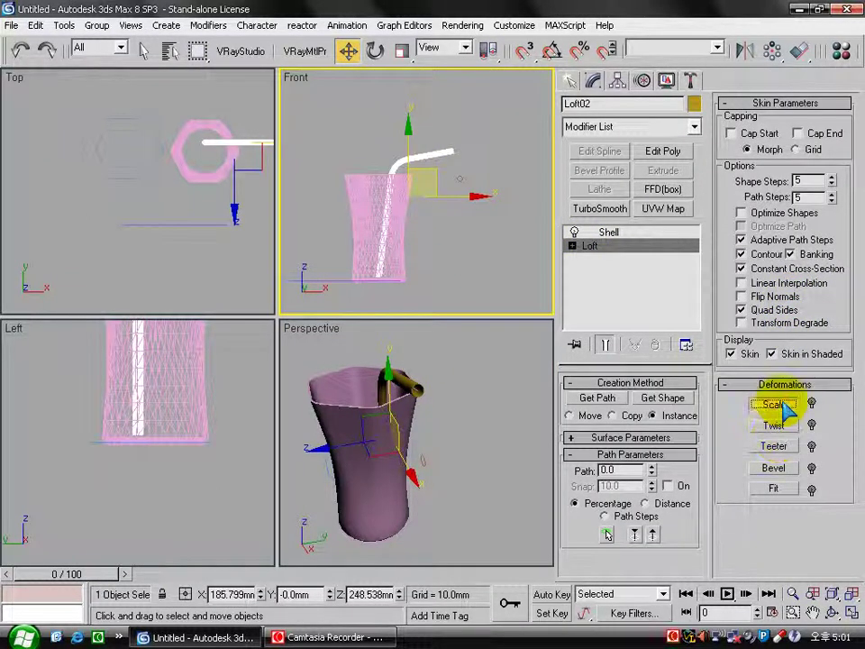
Open the straw's Scale deformation graph, enlarge its window, and pick Zoom Region
{"action": "left_click", "coordinate": [772, 403]}
{"action": "mouse_move", "coordinate": [448, 405]}
{"action": "middle_mouse_down", "text": "alt"}
{"action": "mouse_move", "coordinate": [434, 405]}
{"action": "mouse_move", "coordinate": [518, 396]}
{"action": "mouse_move", "coordinate": [421, 400]}
{"action": "mouse_move", "coordinate": [414, 407]}
{"action": "mouse_move", "coordinate": [459, 401]}
{"action": "middle_mouse_up", "text": "alt"}
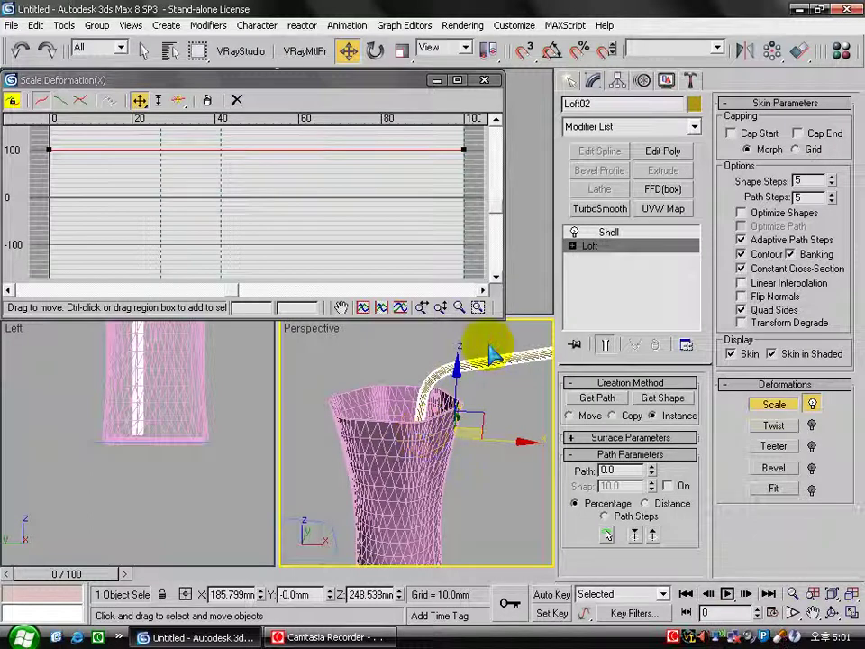
{"action": "left_click_drag", "start_coordinate": [501, 313], "coordinate": [668, 457]}
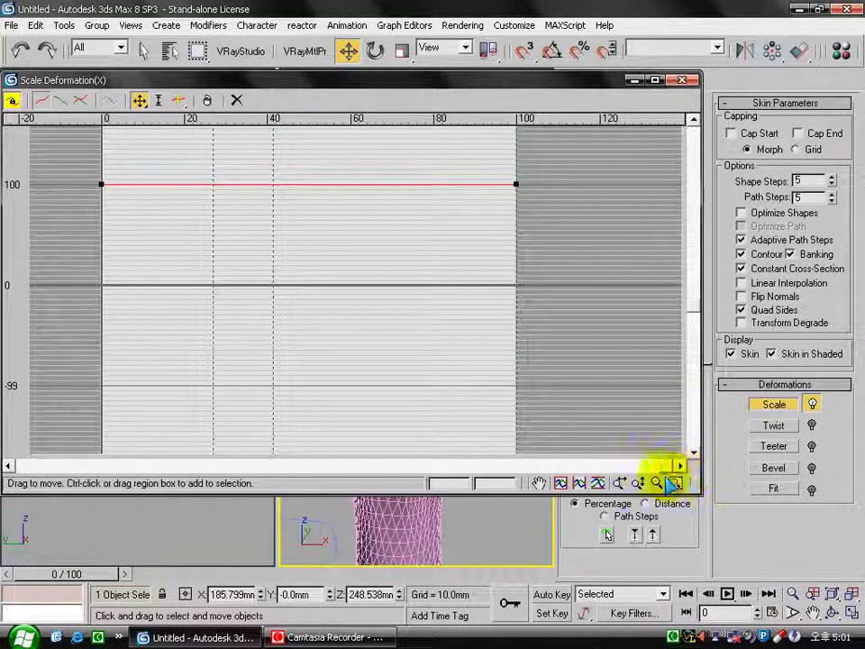
{"action": "left_click", "coordinate": [673, 482]}
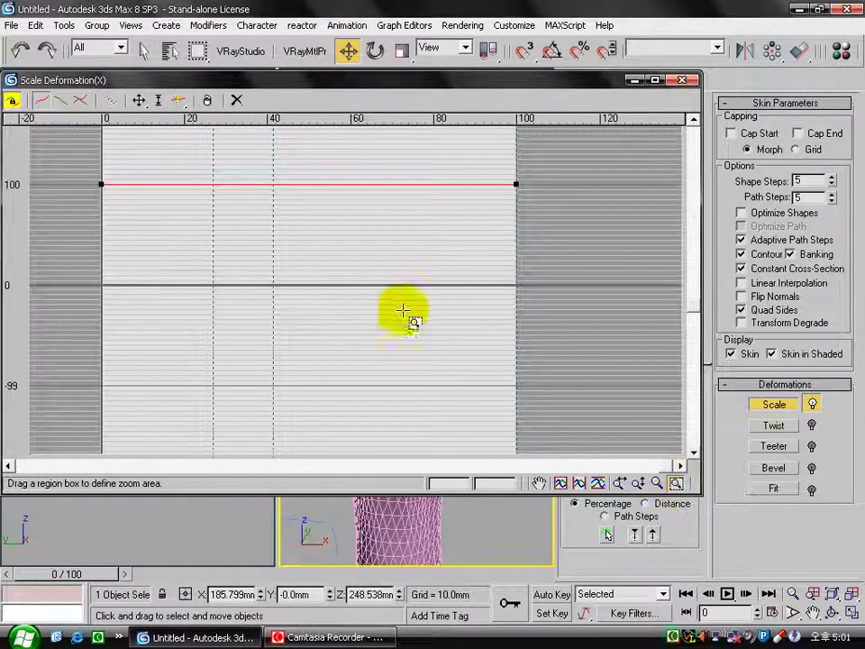
Zoom the graph to the 15–50 range and insert corner points along the curve from about 27 to 41
{"action": "left_click_drag", "start_coordinate": [160, 255], "coordinate": [319, 144]}
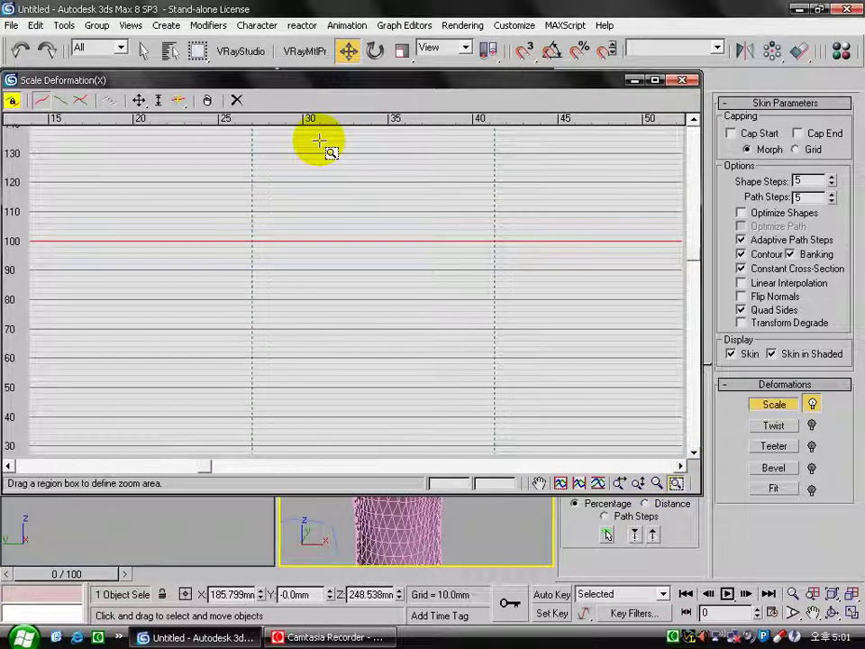
{"action": "left_click", "coordinate": [184, 105]}
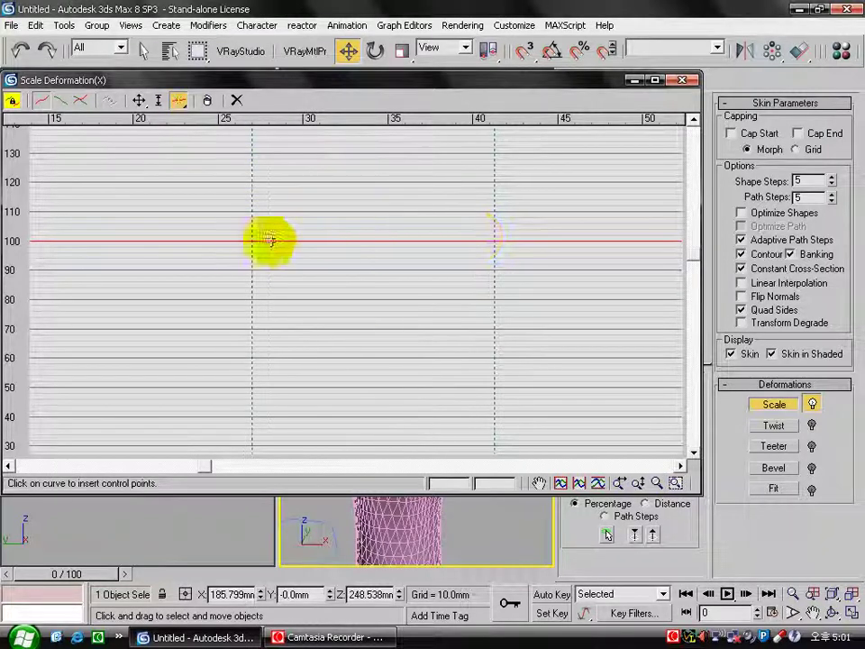
{"action": "left_click", "coordinate": [259, 239]}
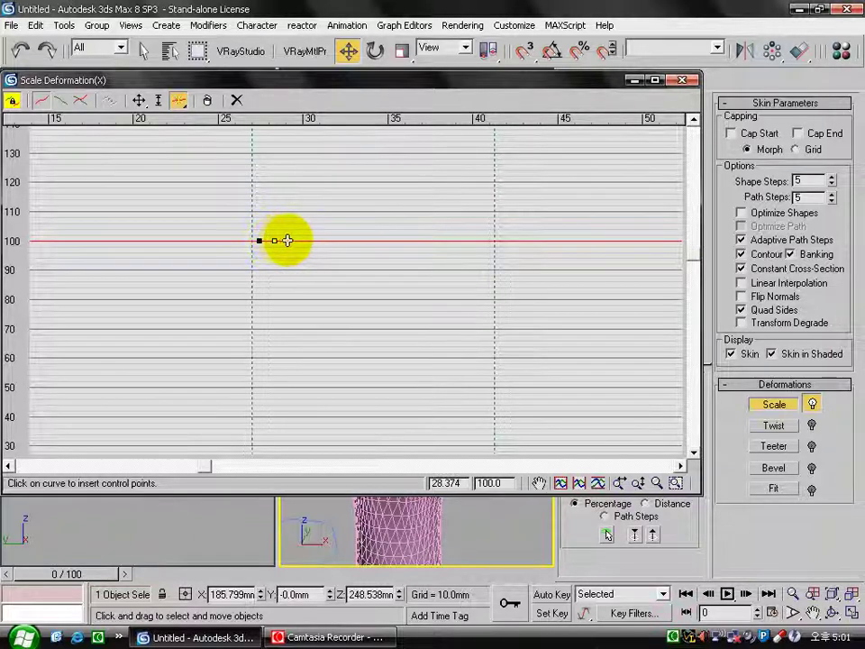
{"action": "left_click", "coordinate": [305, 239]}
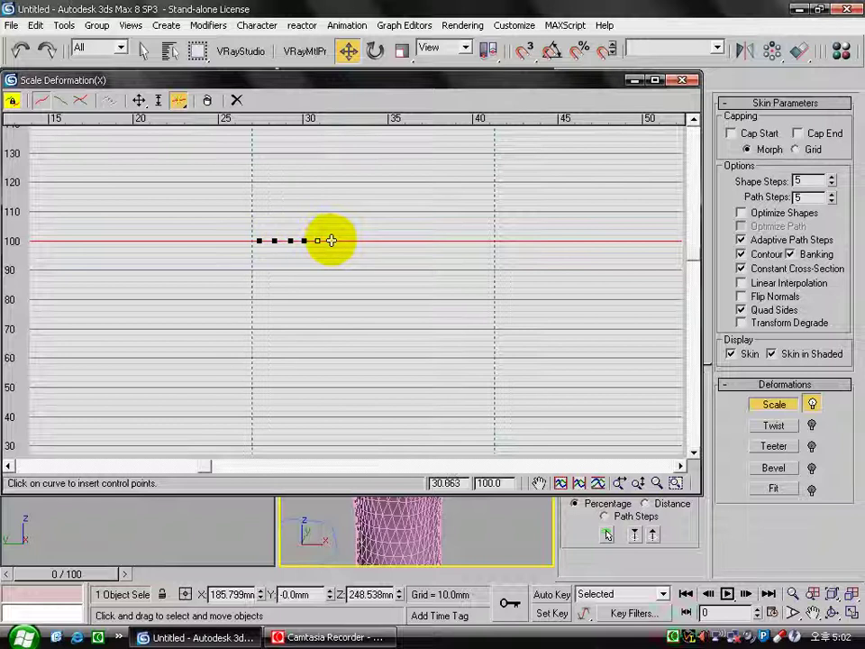
{"action": "left_click", "coordinate": [382, 240]}
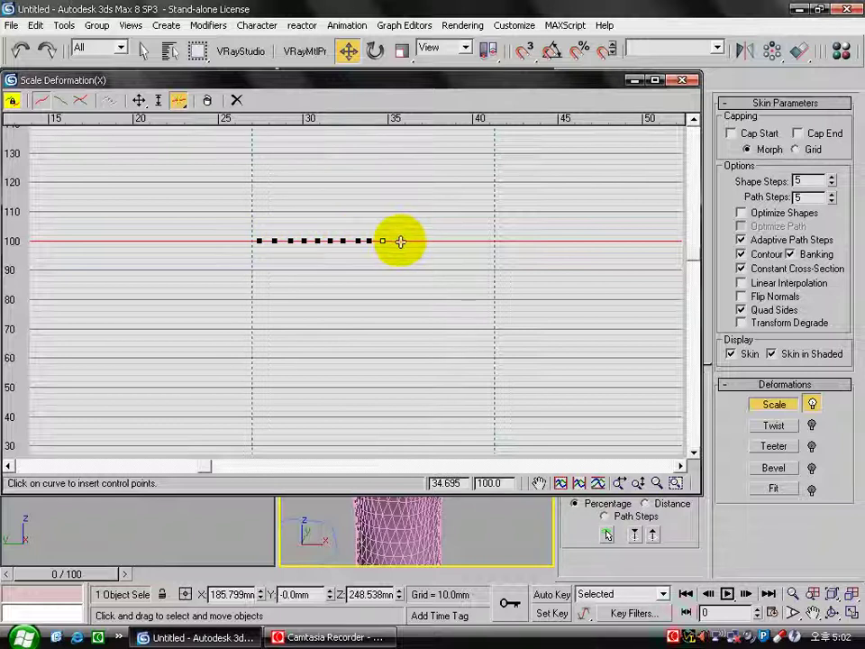
{"action": "left_click", "coordinate": [409, 241]}
{"action": "left_click", "coordinate": [422, 241]}
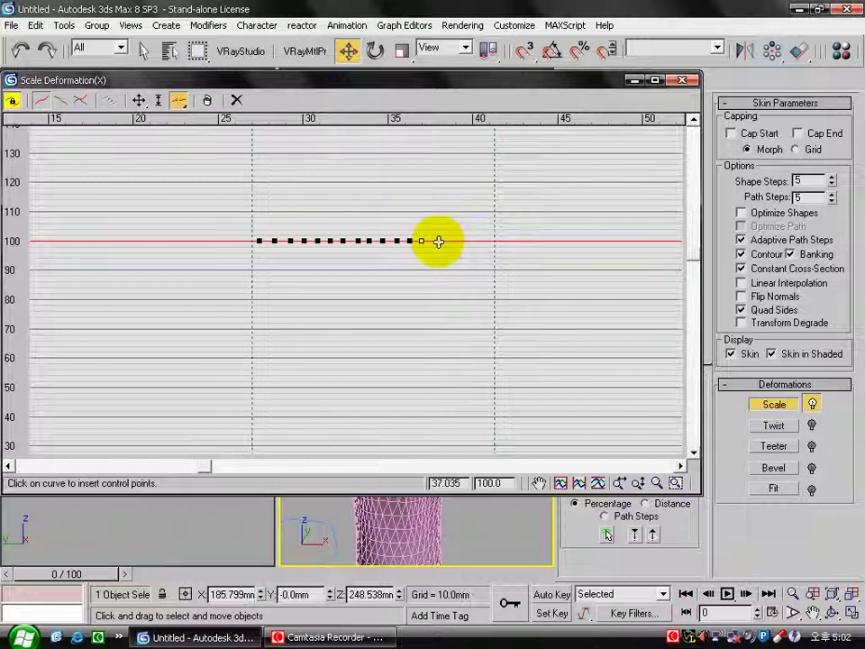
{"action": "left_click", "coordinate": [494, 241]}
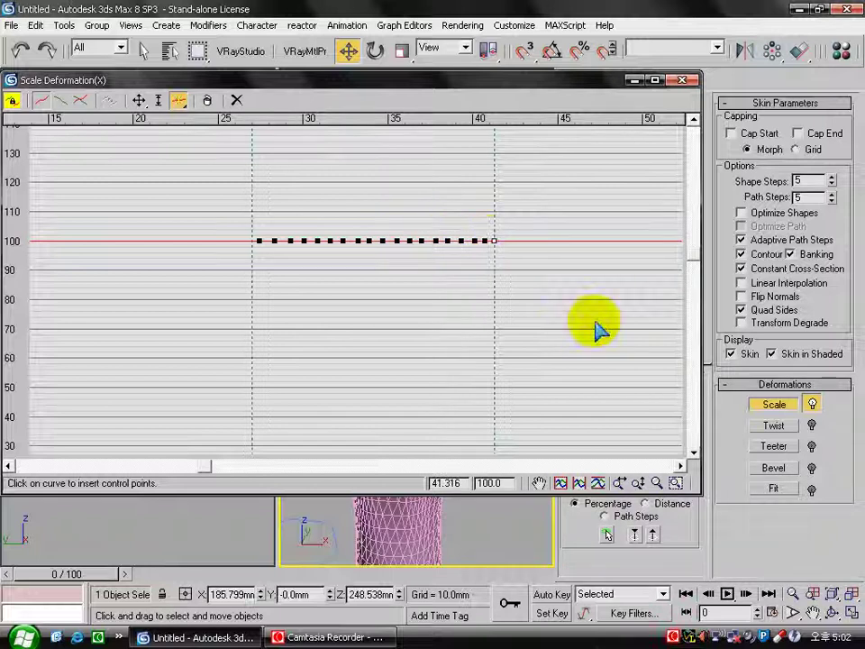
{"action": "left_click", "coordinate": [140, 100]}
Select alternate control points between 26 and 41 and raise them to a scale of 130
{"action": "left_click", "coordinate": [274, 240]}
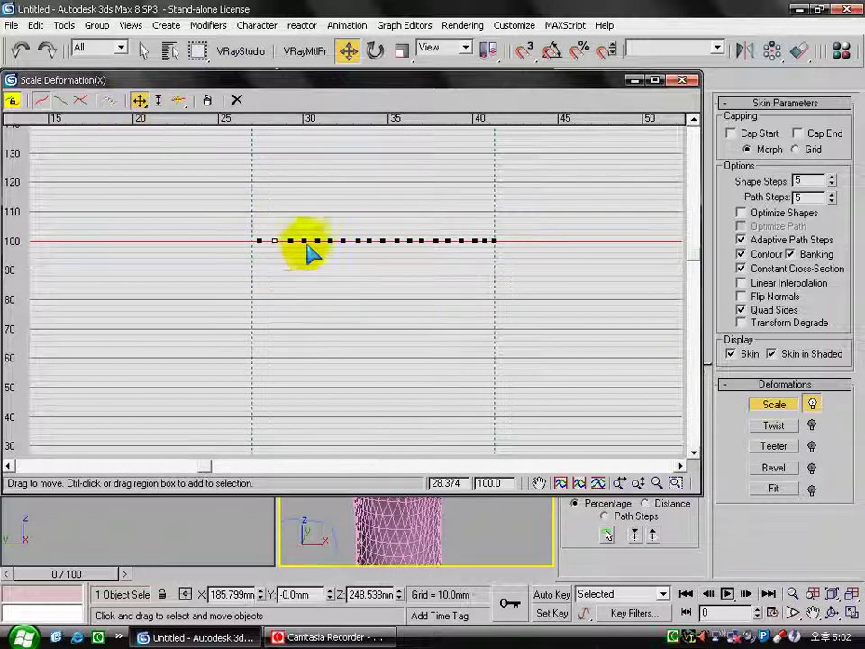
{"action": "left_click", "coordinate": [304, 240], "text": "ctrl"}
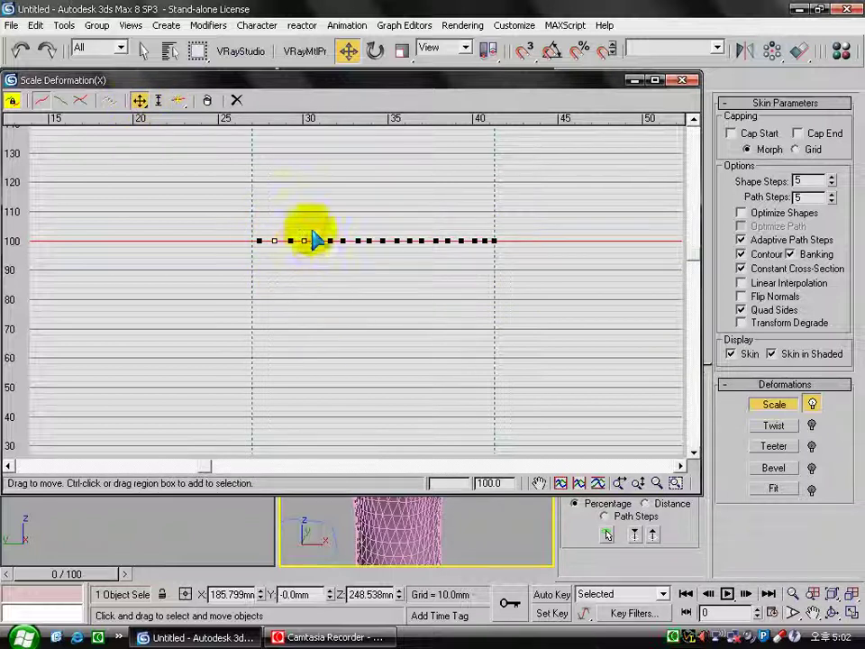
{"action": "left_click", "coordinate": [357, 241], "text": "ctrl"}
{"action": "left_click", "coordinate": [383, 241], "text": "ctrl"}
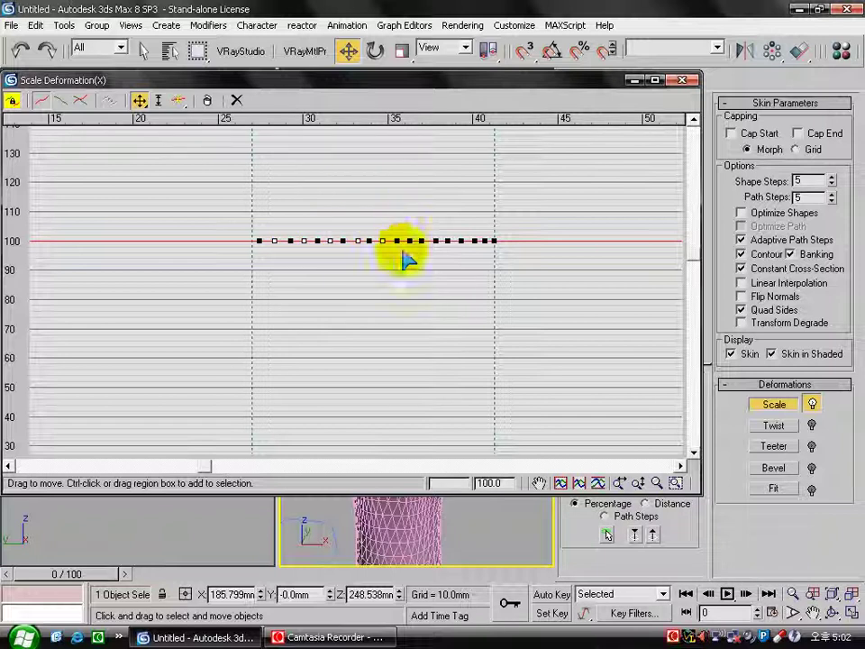
{"action": "left_click", "coordinate": [411, 241], "text": "ctrl"}
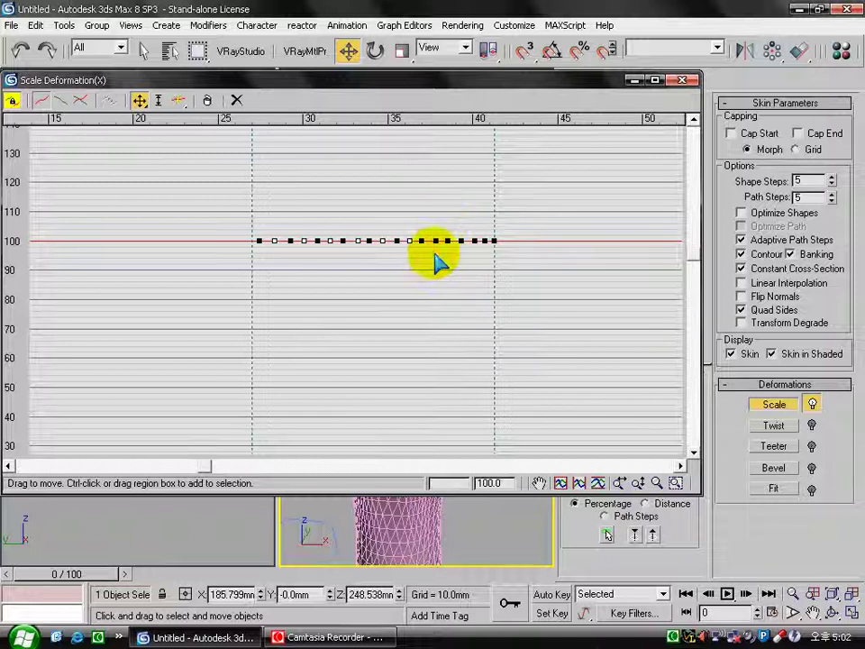
{"action": "mouse_move", "coordinate": [429, 230]}
{"action": "left_mouse_down", "text": "ctrl"}
{"action": "mouse_move", "coordinate": [452, 257]}
{"action": "mouse_move", "coordinate": [478, 258]}
{"action": "mouse_move", "coordinate": [477, 286]}
{"action": "left_mouse_up", "text": "ctrl"}
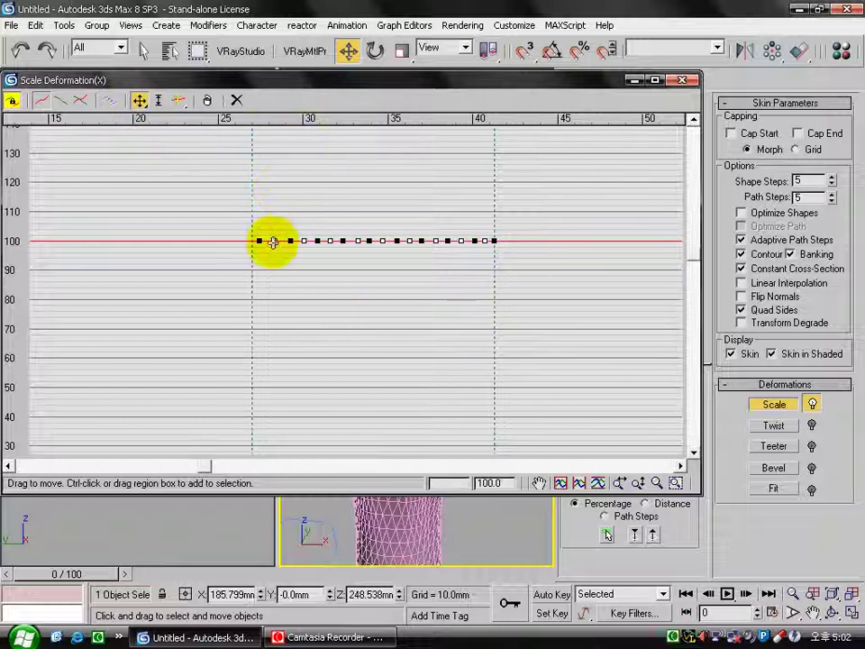
{"action": "left_click_drag", "start_coordinate": [273, 240], "coordinate": [271, 154]}
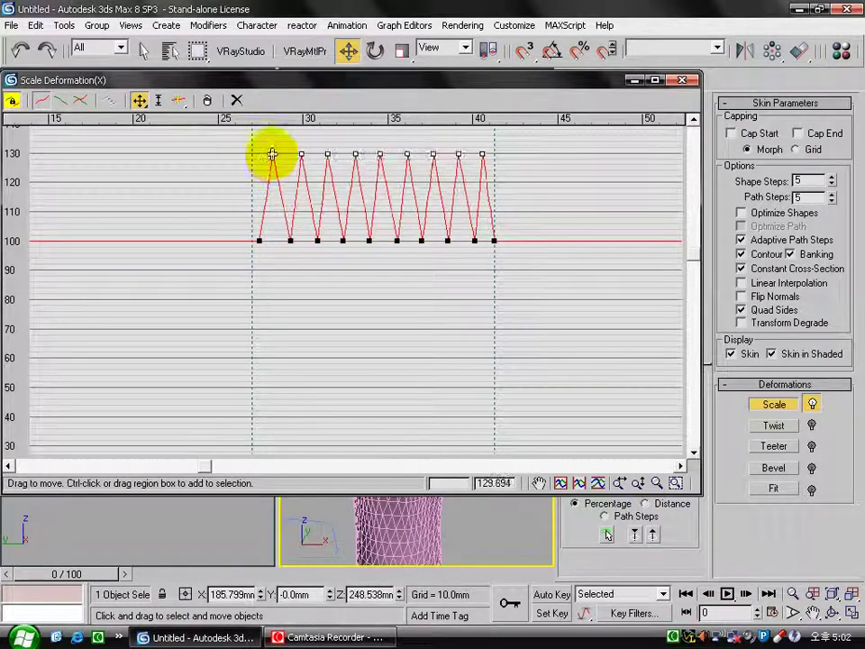
{"action": "double_click", "coordinate": [493, 483]}
{"action": "type", "text": "130"}
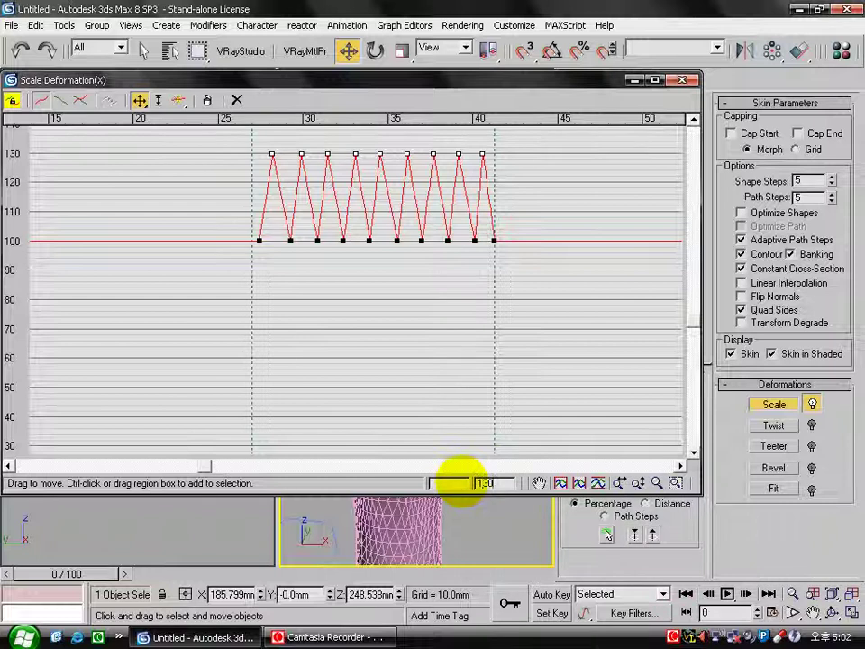
{"action": "key", "text": "Return"}
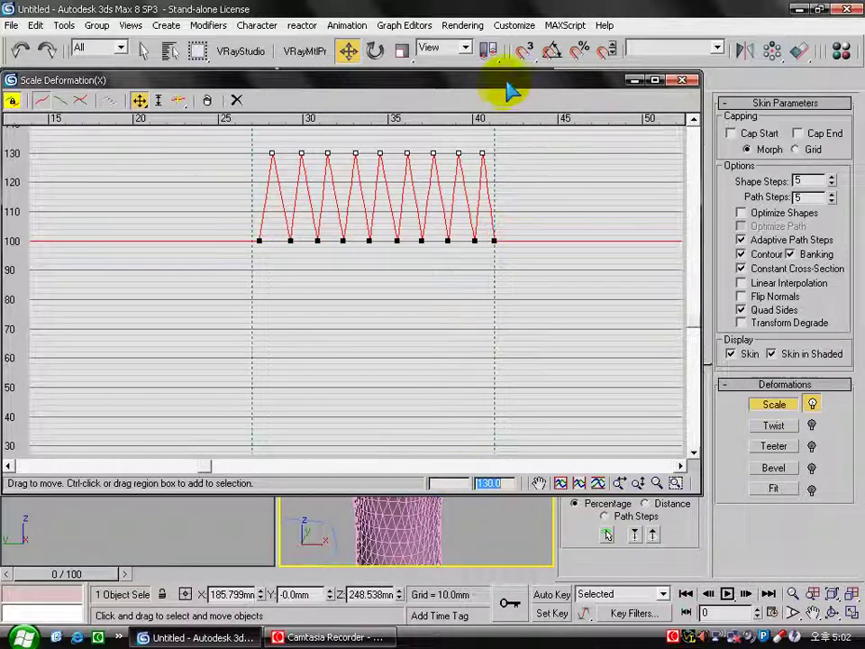
Close the Scale Deformation window and orbit to view the straw's ribbed accordion bend
{"action": "mouse_move", "coordinate": [507, 9]}
{"action": "left_mouse_down"}
{"action": "mouse_move", "coordinate": [507, 1]}
{"action": "mouse_move", "coordinate": [525, 551]}
{"action": "left_mouse_up"}
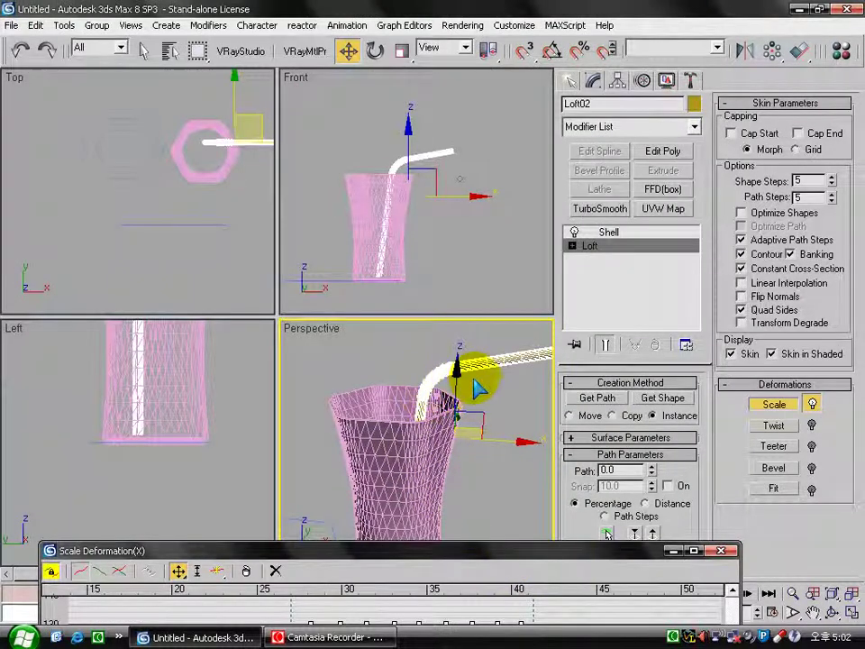
{"action": "left_click", "coordinate": [501, 404]}
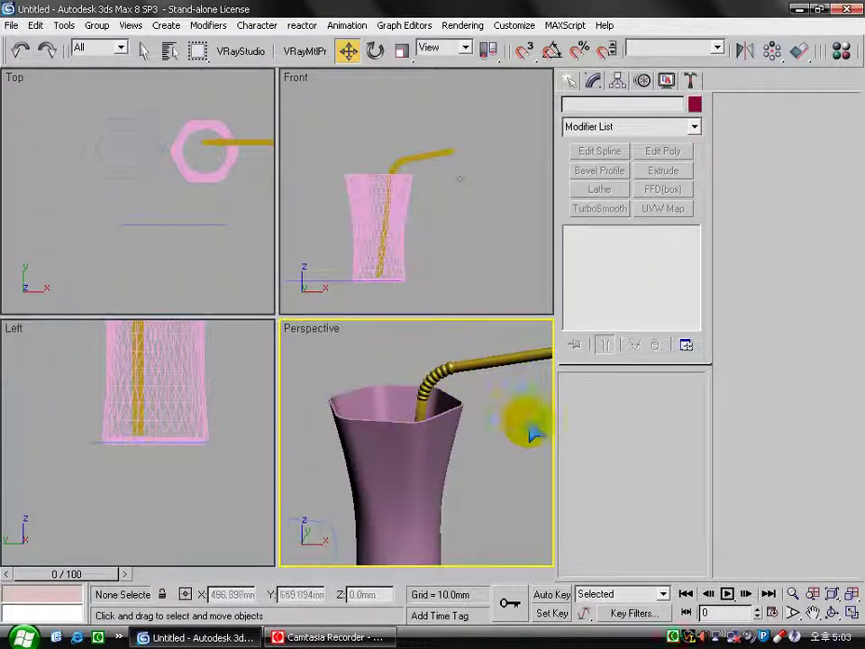
{"action": "mouse_move", "coordinate": [484, 470]}
{"action": "middle_mouse_down", "text": "alt"}
{"action": "mouse_move", "coordinate": [465, 465]}
{"action": "mouse_move", "coordinate": [424, 492]}
{"action": "mouse_move", "coordinate": [417, 441]}
{"action": "mouse_move", "coordinate": [441, 450]}
{"action": "mouse_move", "coordinate": [392, 437]}
{"action": "middle_mouse_up", "text": "alt"}
{"action": "scroll", "coordinate": [444, 461], "scroll_direction": "down", "scroll_amount": 3}
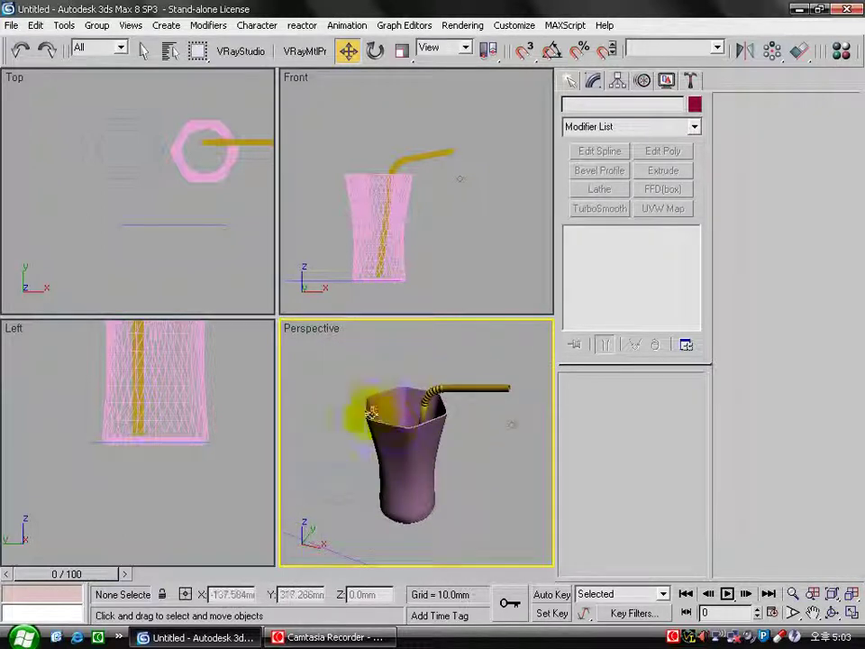